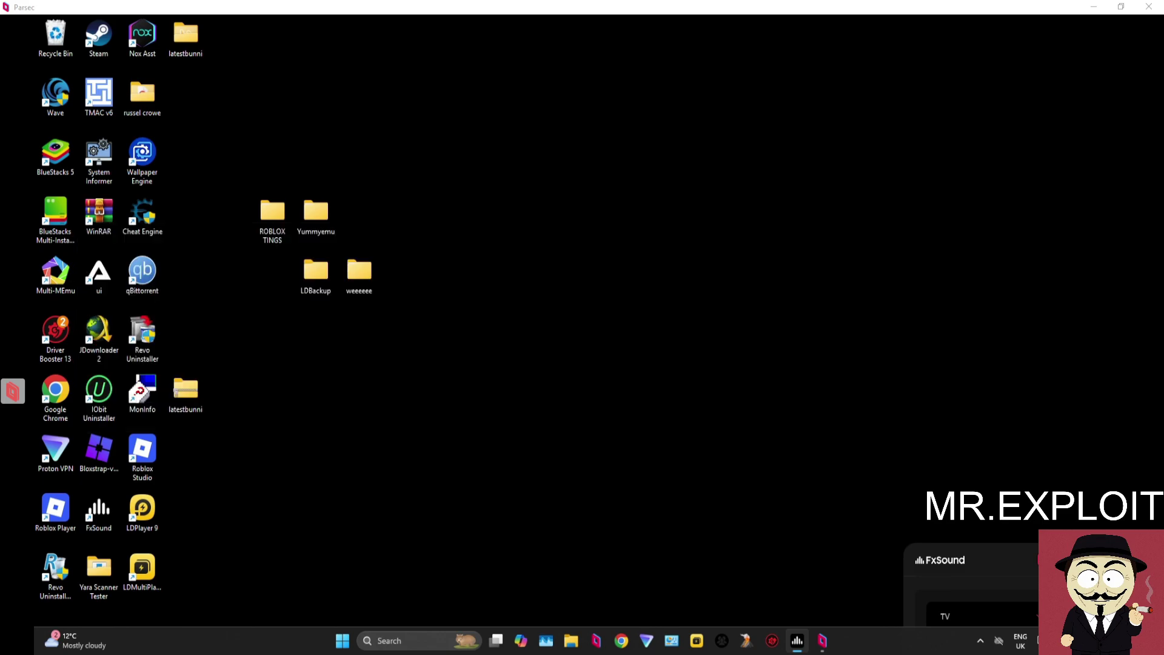
# Search 'allow an app' to open the firewall's allowed-apps page, then reposition and enlarge its window.
pyautogui.click(409, 639)
pyautogui.write('a')
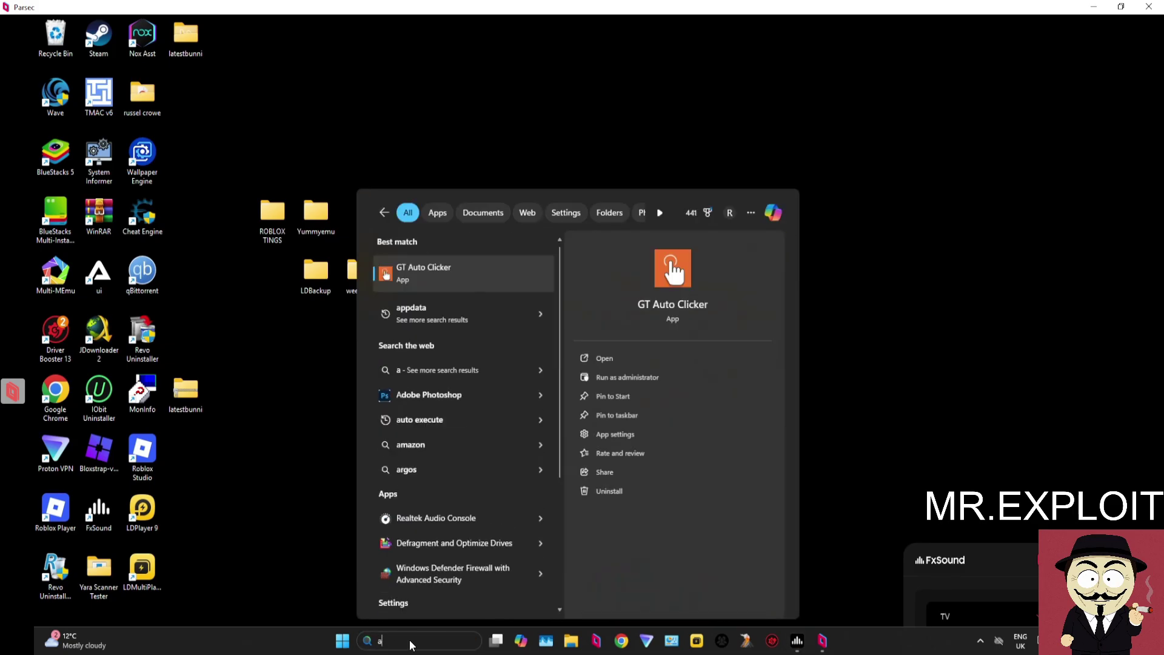
pyautogui.write('llow an app')
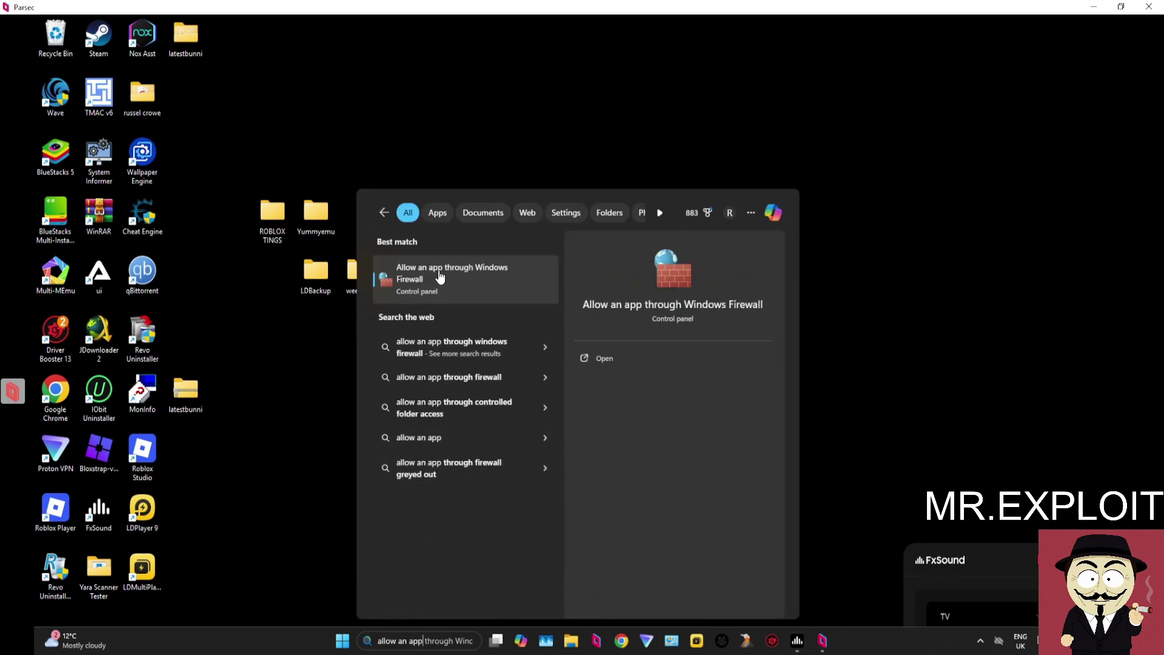
pyautogui.click(482, 281)
pyautogui.moveTo(812, 64); pyautogui.dragTo(795, 73)
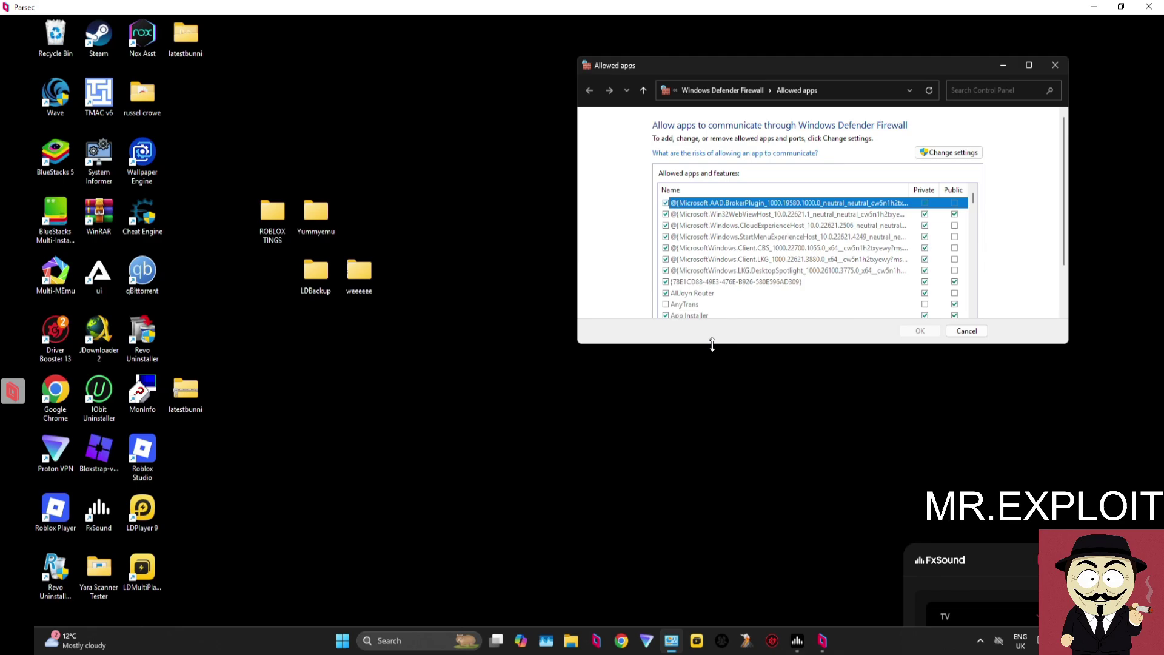
pyautogui.moveTo(712, 344); pyautogui.dragTo(700, 427)
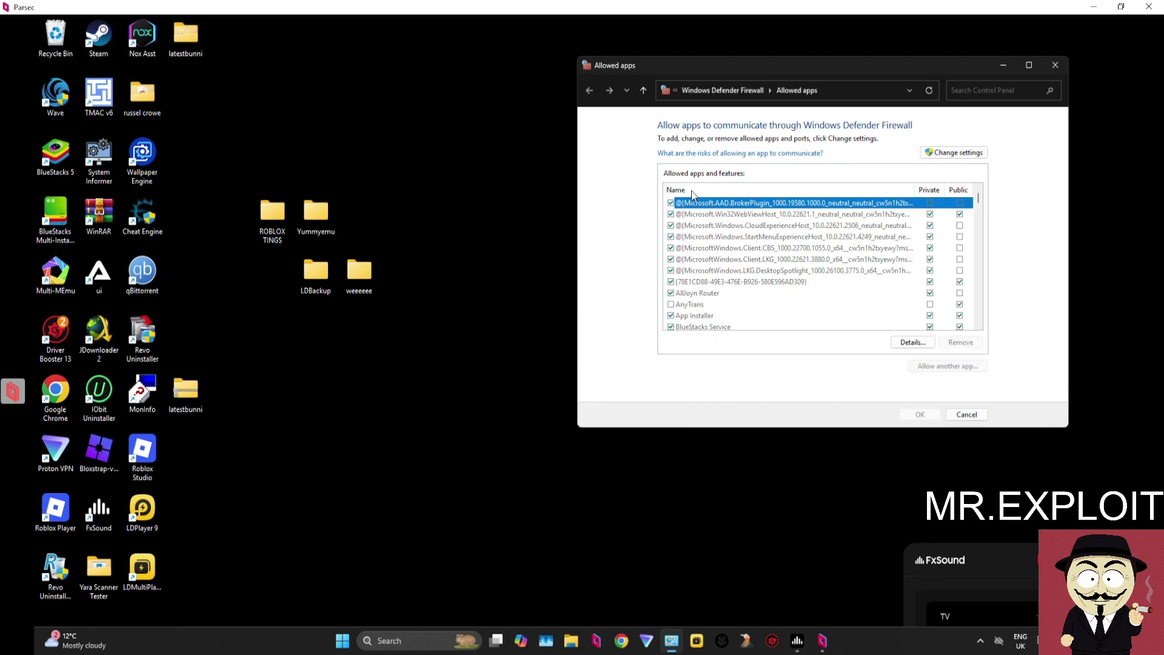
# Open ROBLOX TINGS > Windows Exploits > Free Exploits > Volcano in File Explorer.
pyautogui.doubleClick(277, 204)
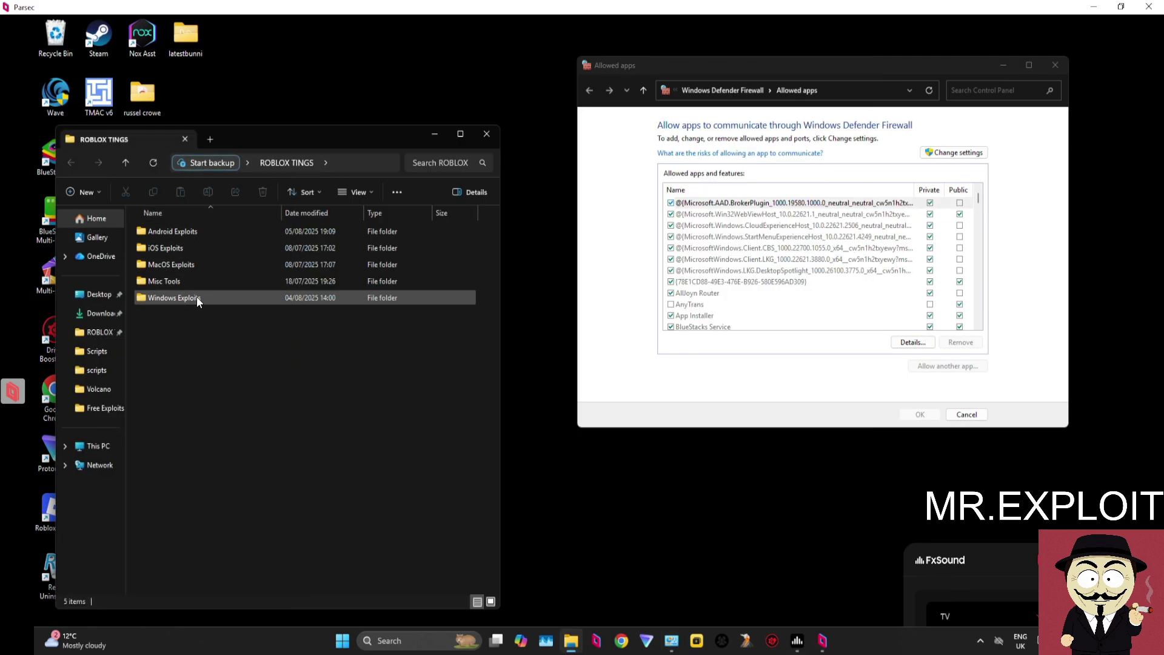
pyautogui.doubleClick(196, 297)
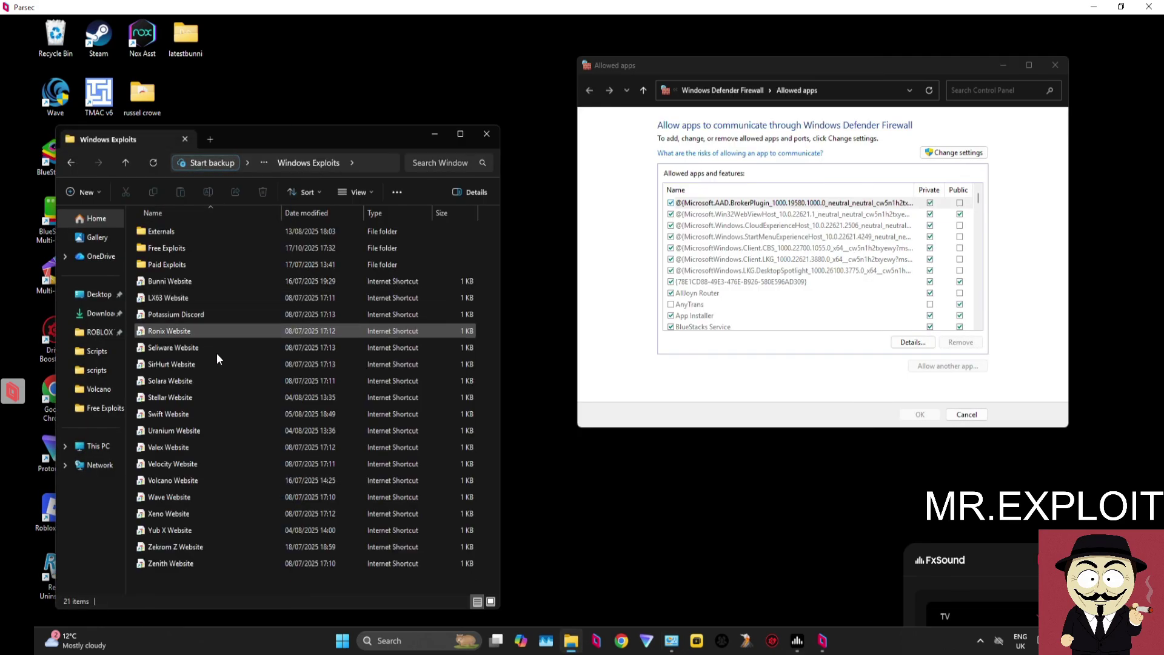
pyautogui.doubleClick(202, 248)
pyautogui.doubleClick(191, 445)
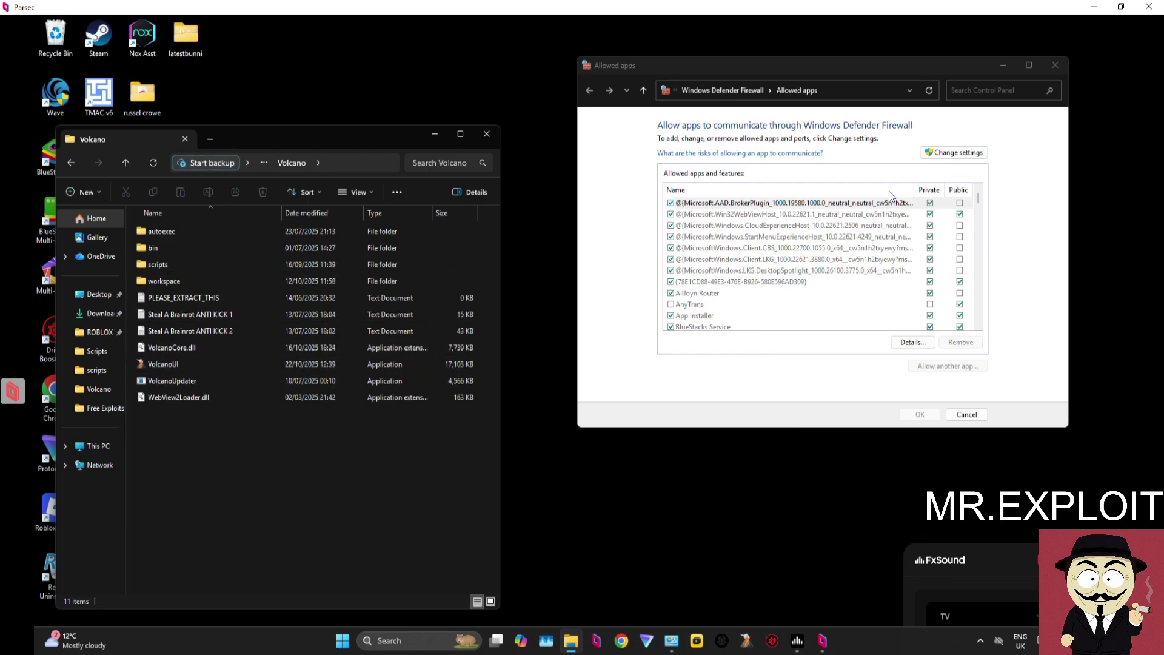
# Unlock the allowed-apps list with Change settings and browse for another app to allow.
pyautogui.click(956, 153)
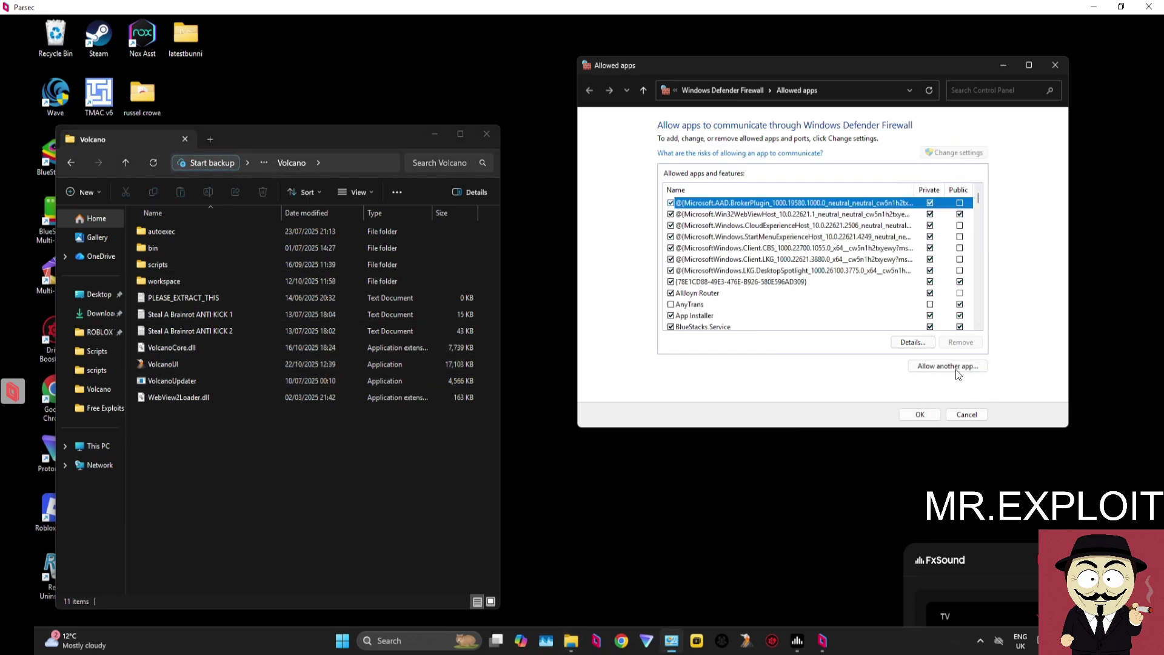
pyautogui.click(959, 370)
pyautogui.click(907, 307)
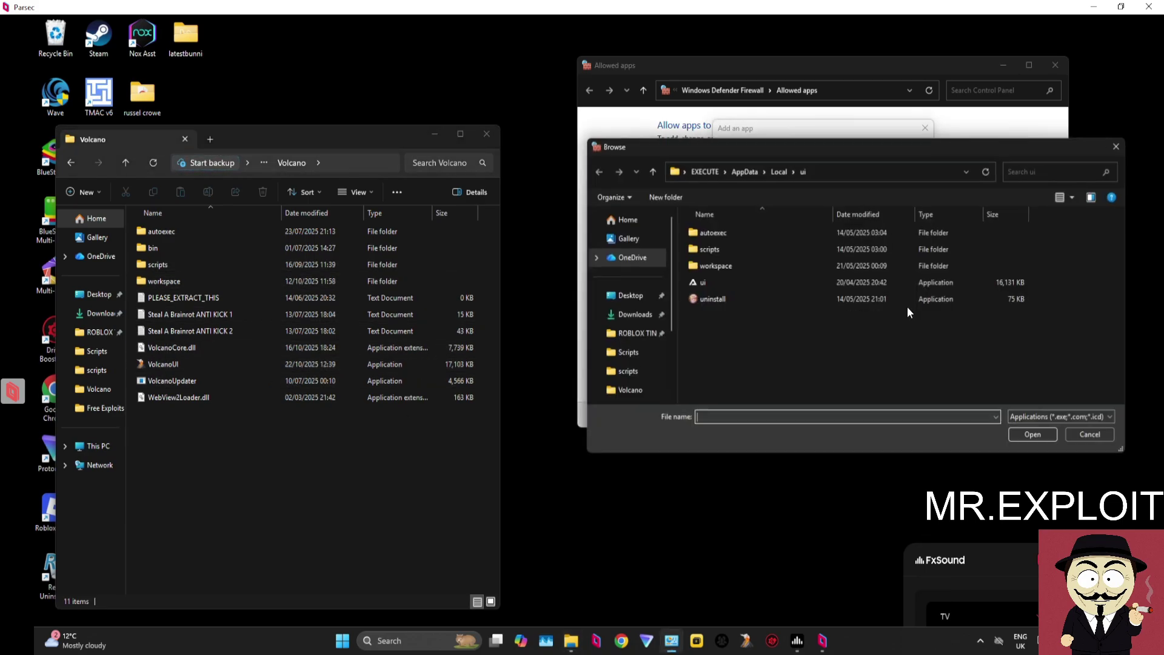
# Navigate the file picker from Desktop to ROBLOX TINGS > Windows Exploits > Free Exploits > Volcano.
pyautogui.click(630, 295)
pyautogui.moveTo(730, 148); pyautogui.dragTo(496, 140)
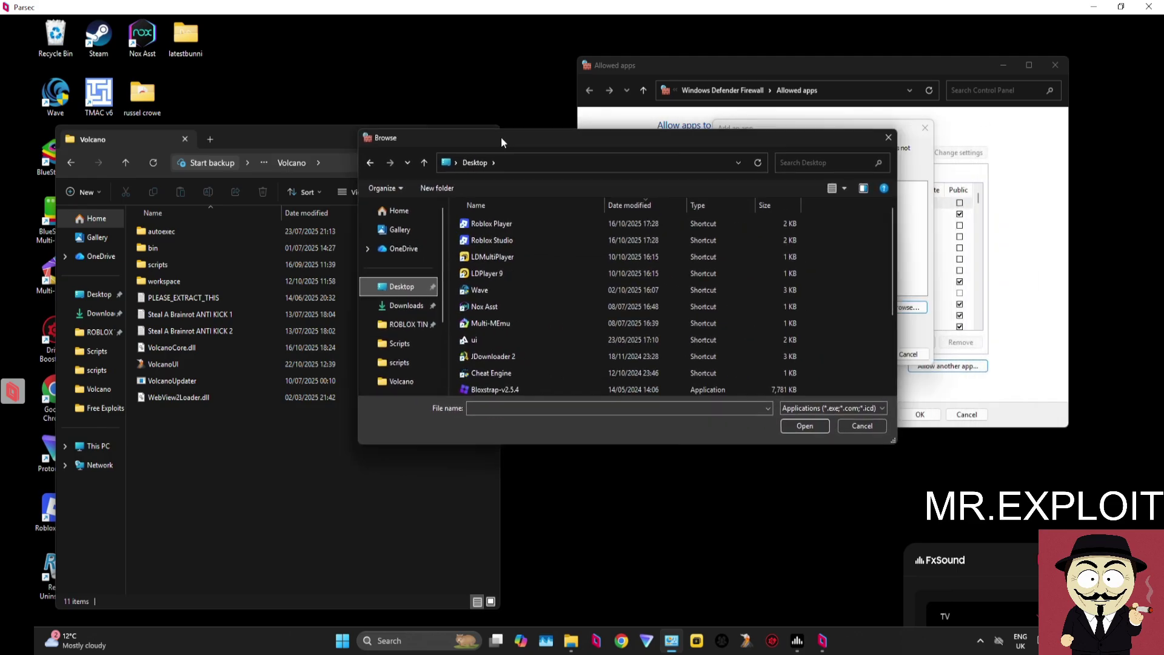
pyautogui.click(400, 325)
pyautogui.doubleClick(502, 293)
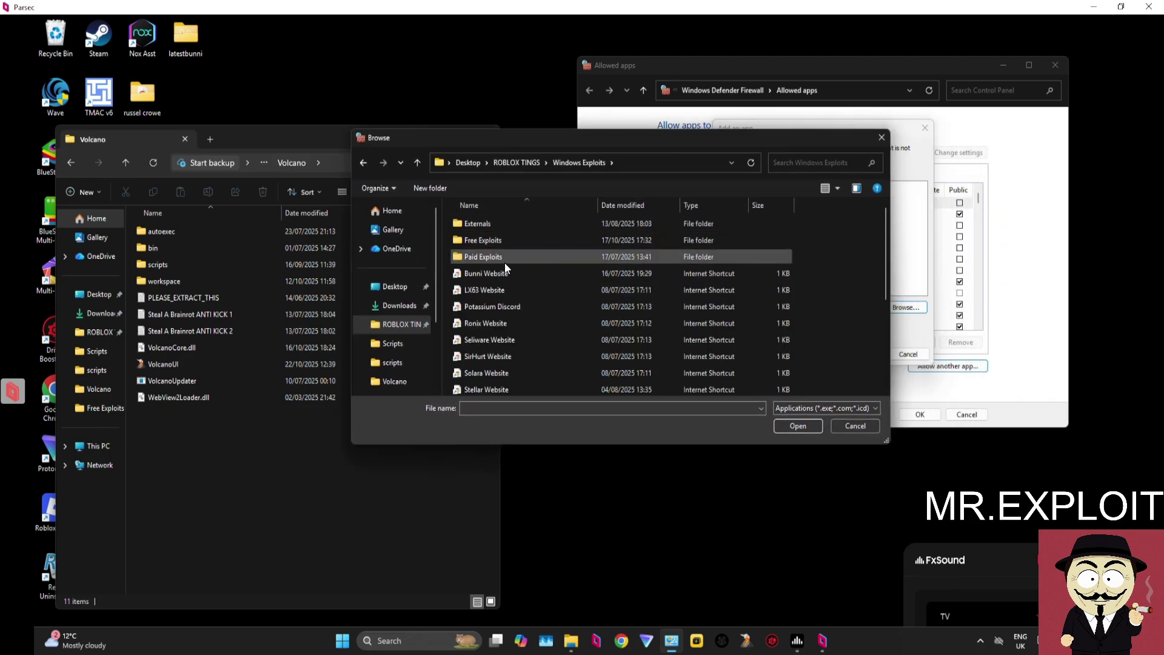
pyautogui.doubleClick(502, 239)
pyautogui.scroll(-1, 511, 363)
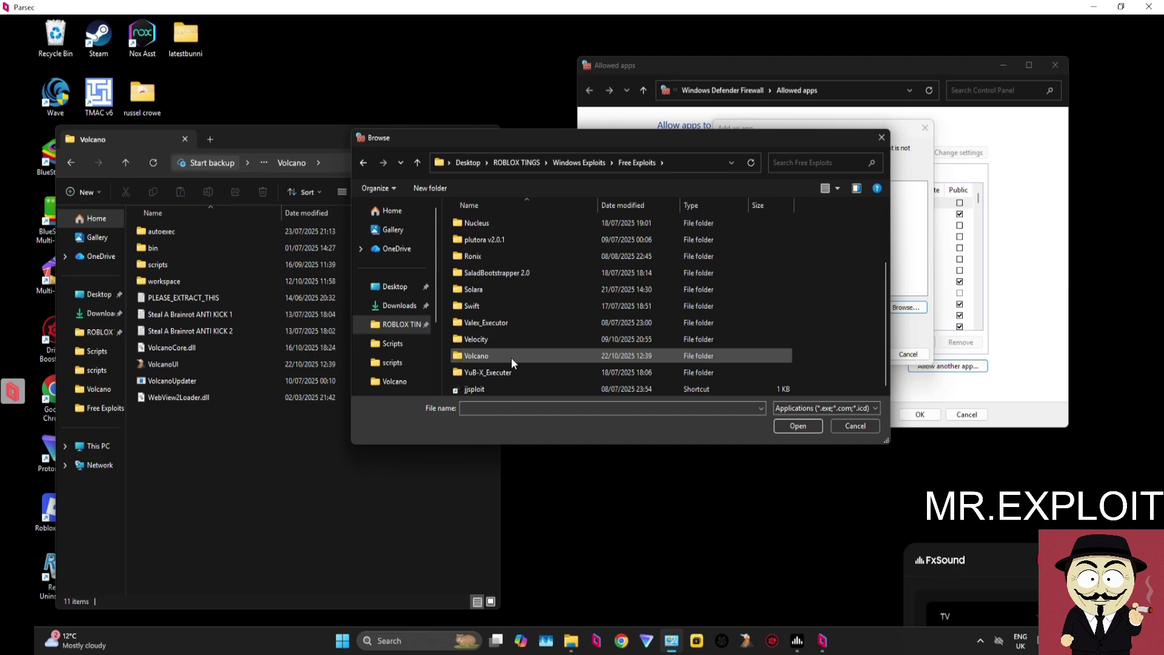
pyautogui.doubleClick(511, 358)
# Select VolcanoUI as the program file to allow.
pyautogui.click(526, 295)
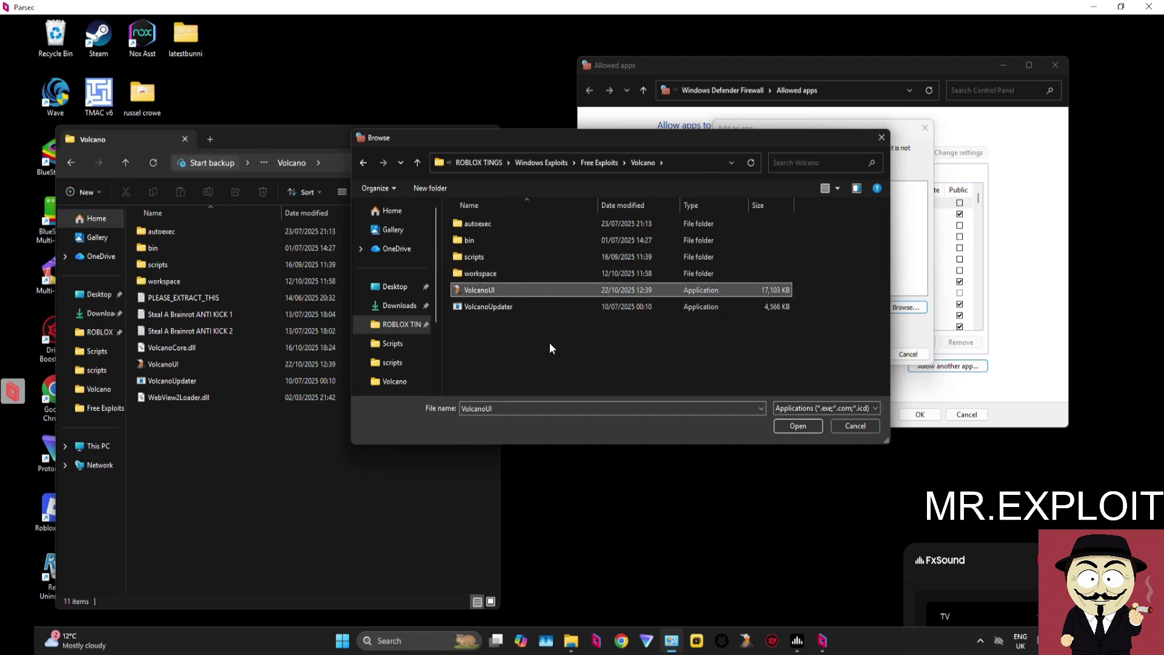
pyautogui.click(526, 303)
pyautogui.click(514, 294)
pyautogui.click(525, 305)
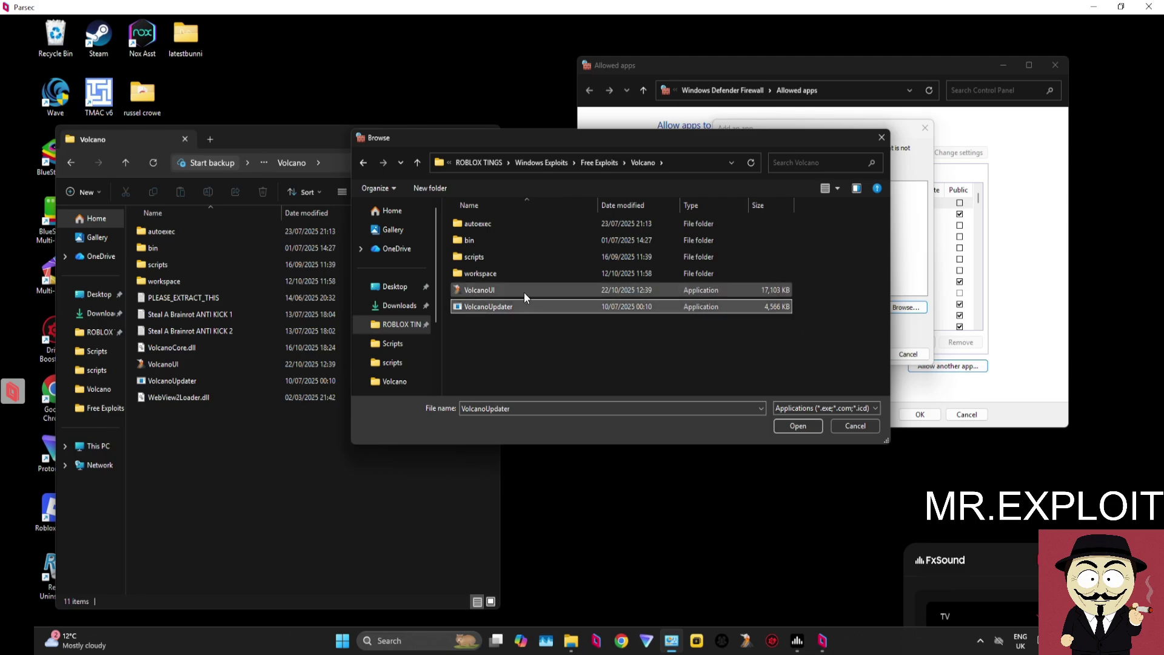
pyautogui.click(524, 292)
pyautogui.click(795, 425)
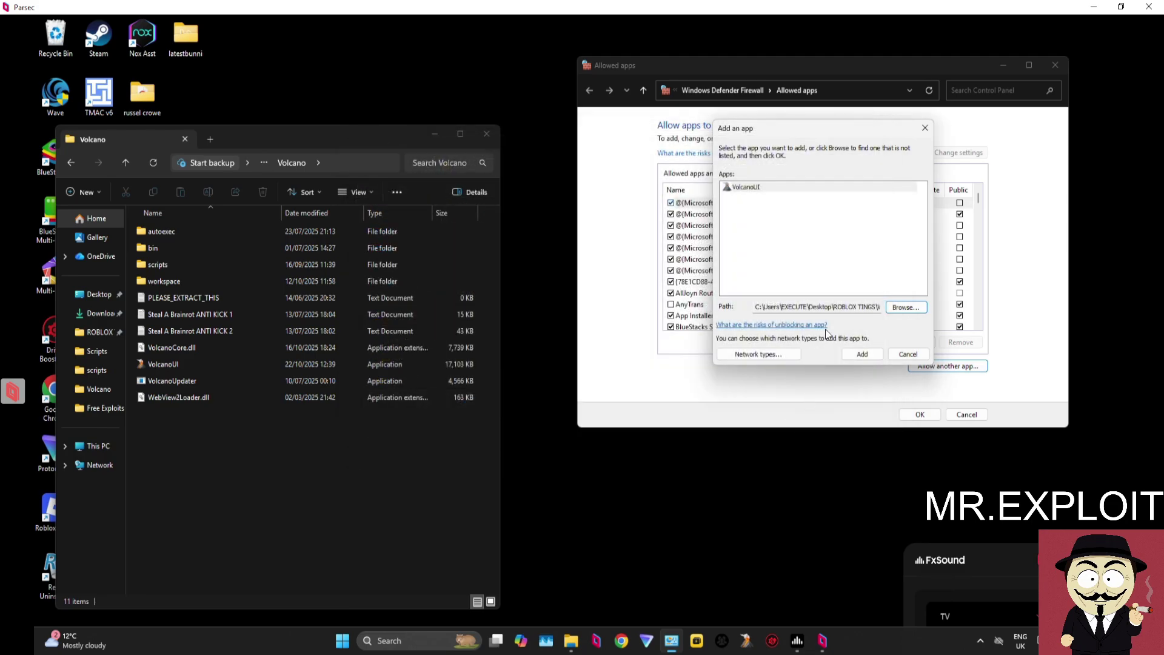
# Add VolcanoUI, then also add VolcanoUpdater to the allowed apps list.
pyautogui.click(870, 357)
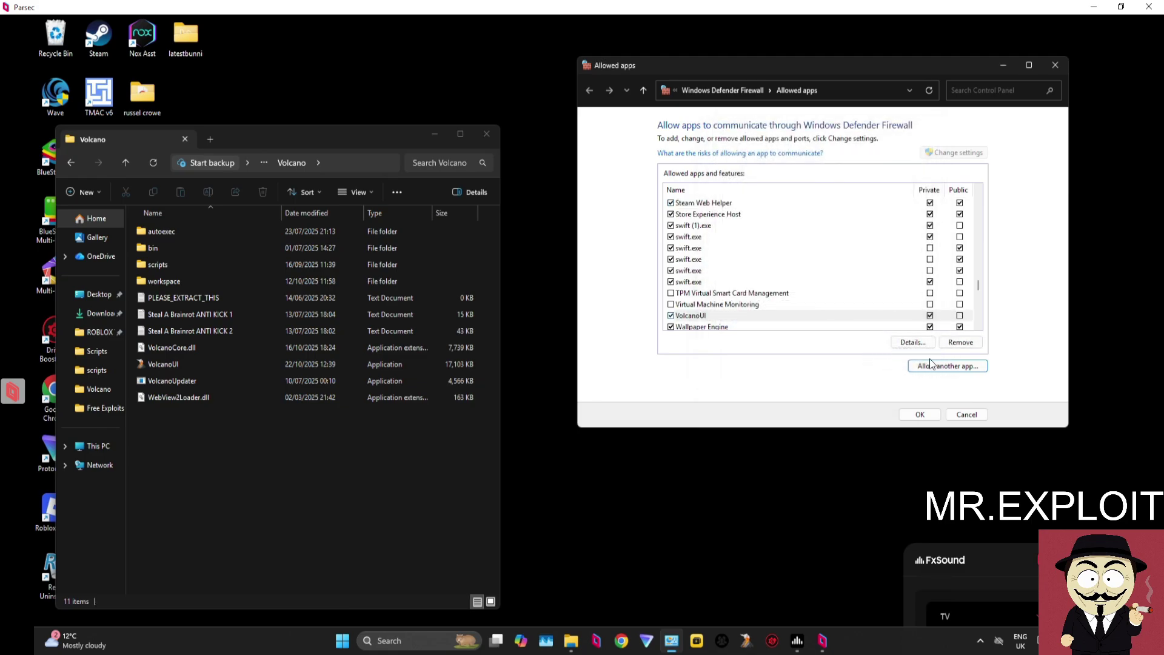
pyautogui.click(960, 368)
pyautogui.click(896, 307)
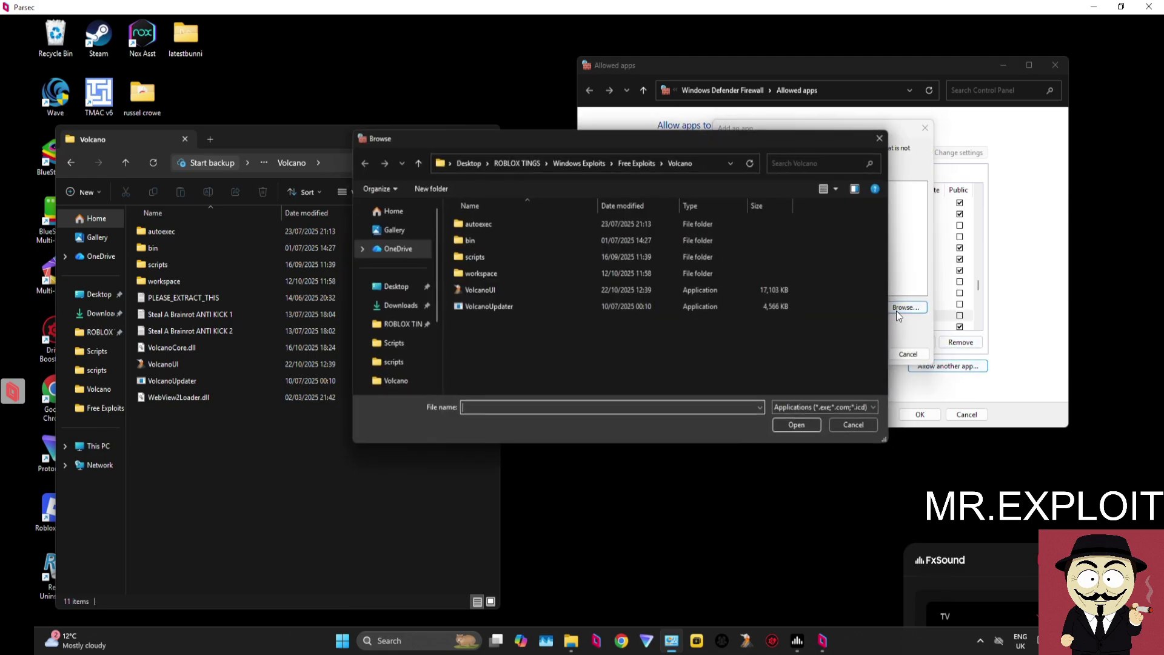
pyautogui.click(541, 306)
pyautogui.doubleClick(540, 306)
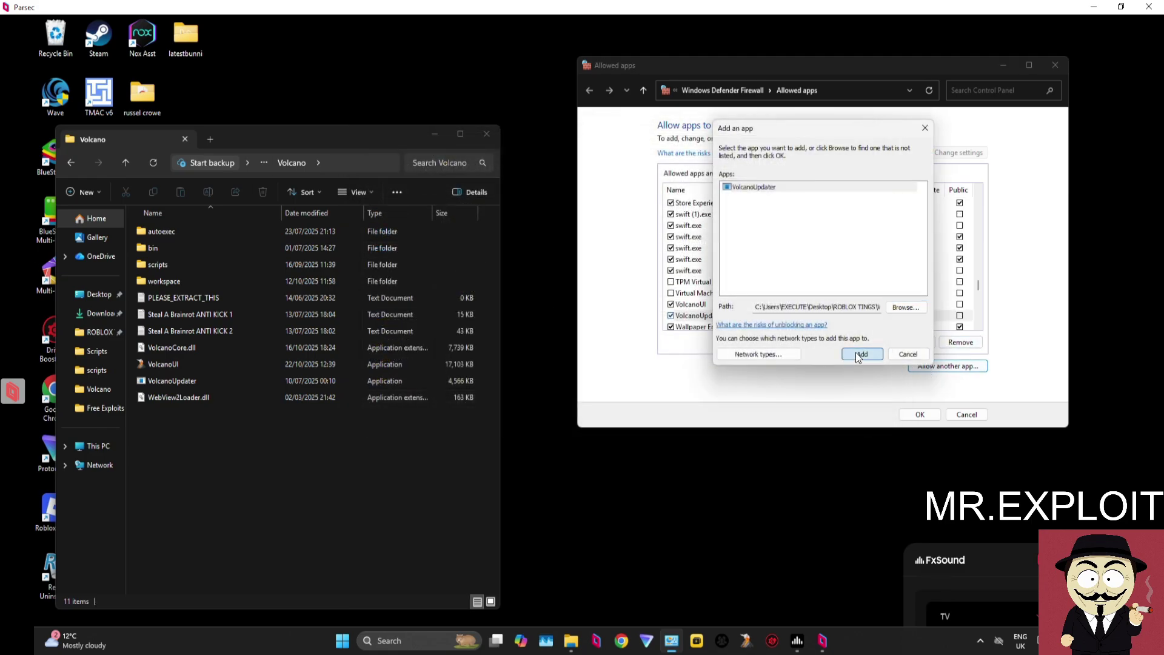
pyautogui.click(855, 350)
# Start adding a third app, look inside Volcano's bin folder, then cancel the Add an app dialog.
pyautogui.click(943, 367)
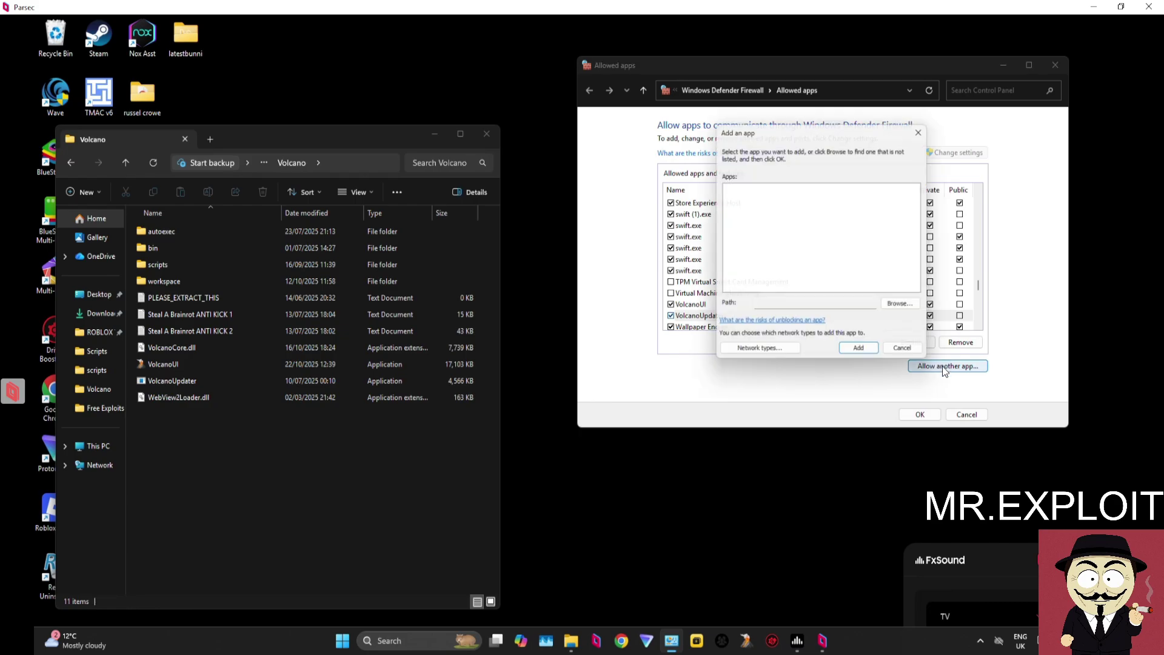
pyautogui.click(897, 307)
pyautogui.doubleClick(573, 241)
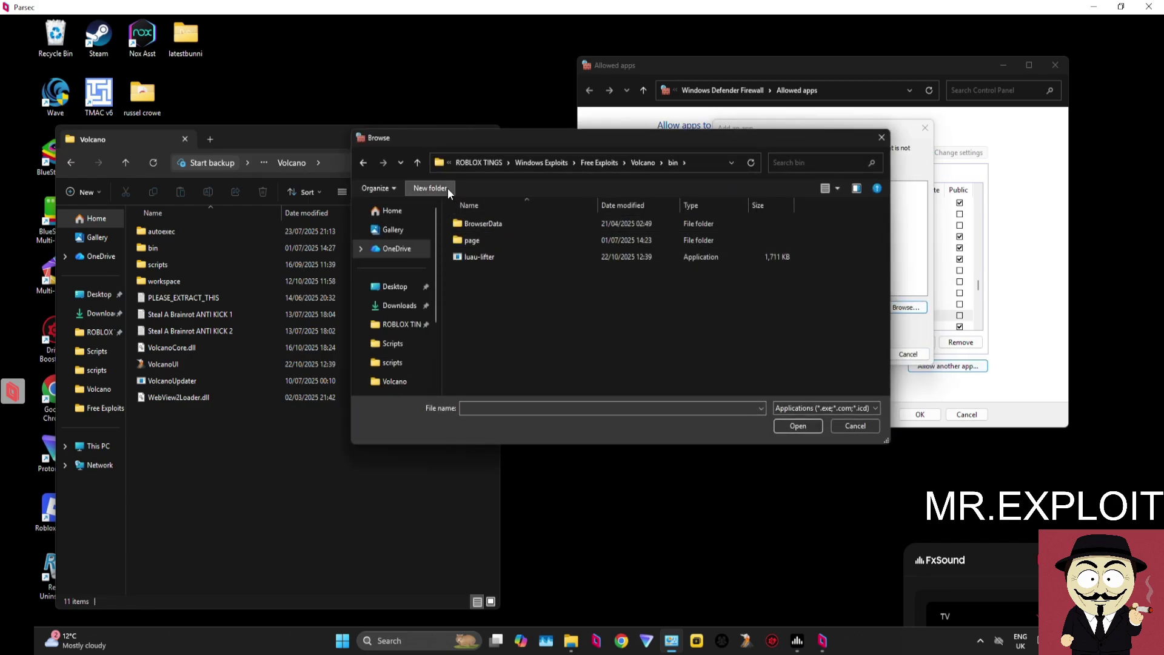
pyautogui.click(417, 159)
pyautogui.click(856, 424)
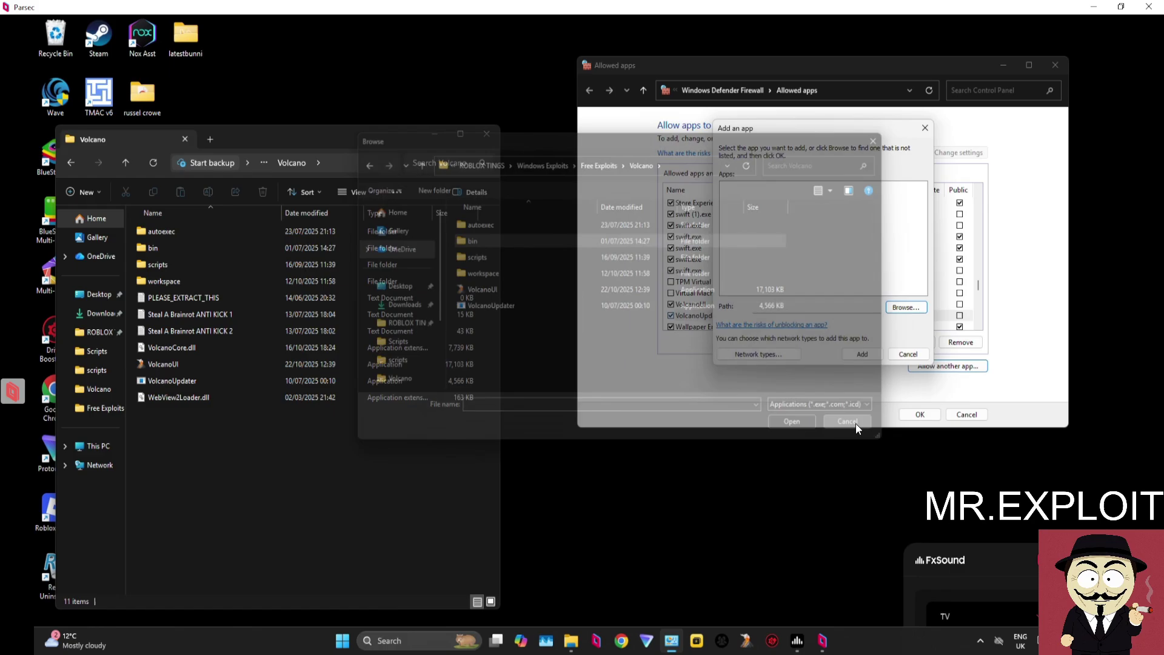
pyautogui.click(925, 128)
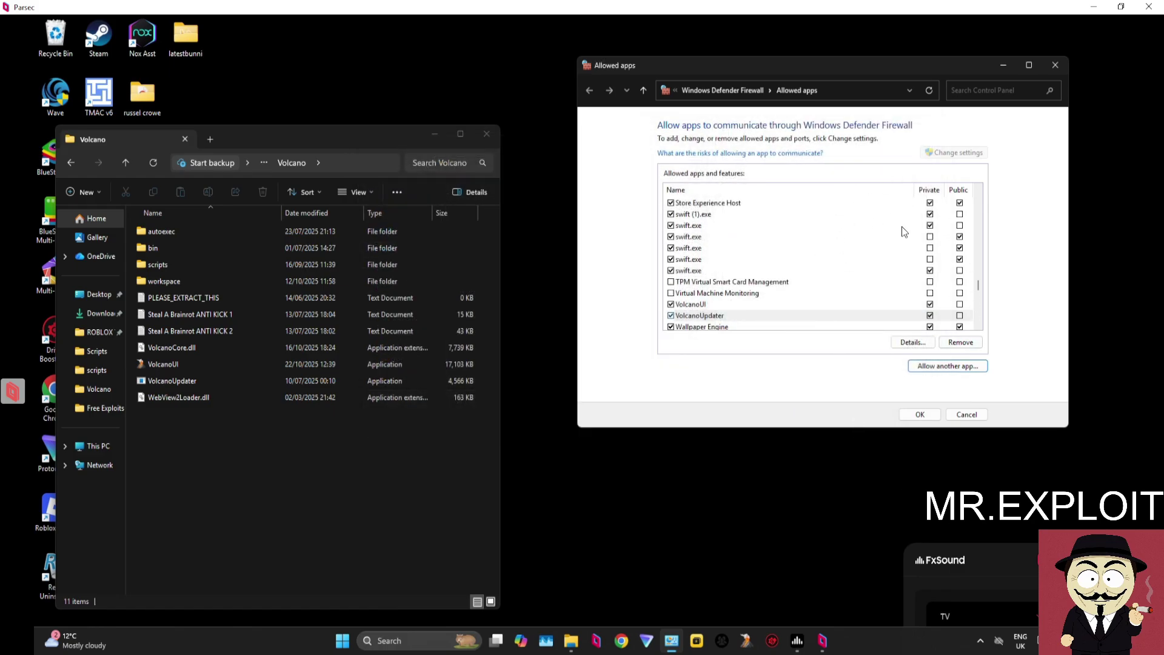
# Close the firewall's allowed apps window and reposition the Volcano folder window.
pyautogui.click(1055, 65)
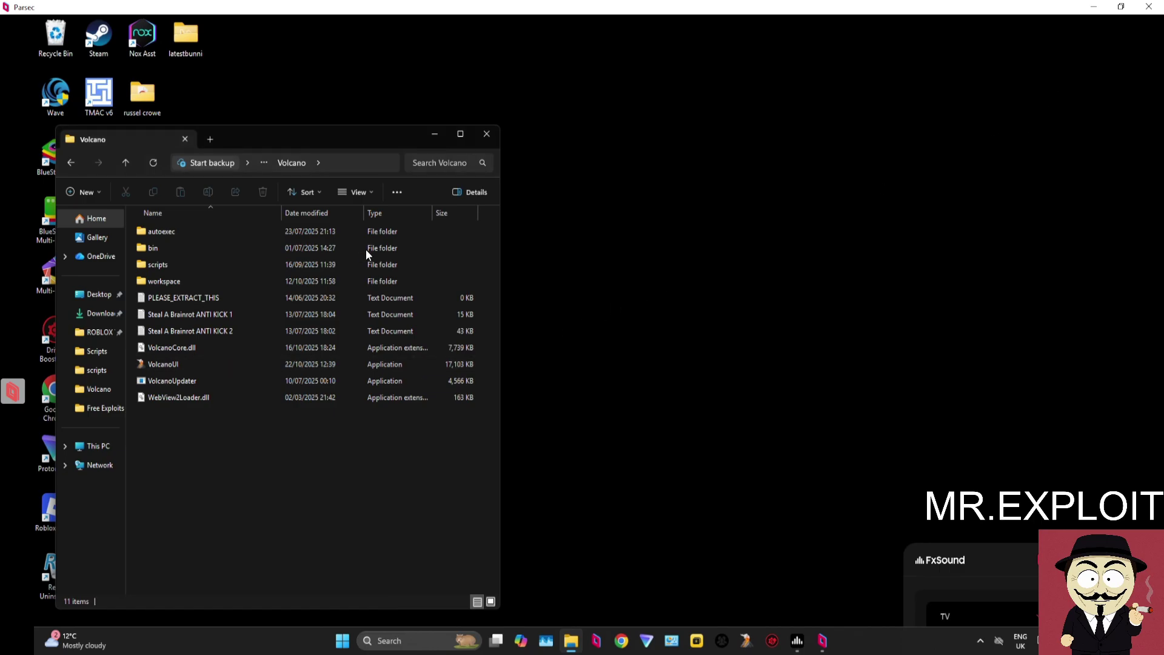
pyautogui.moveTo(328, 136); pyautogui.dragTo(433, 131)
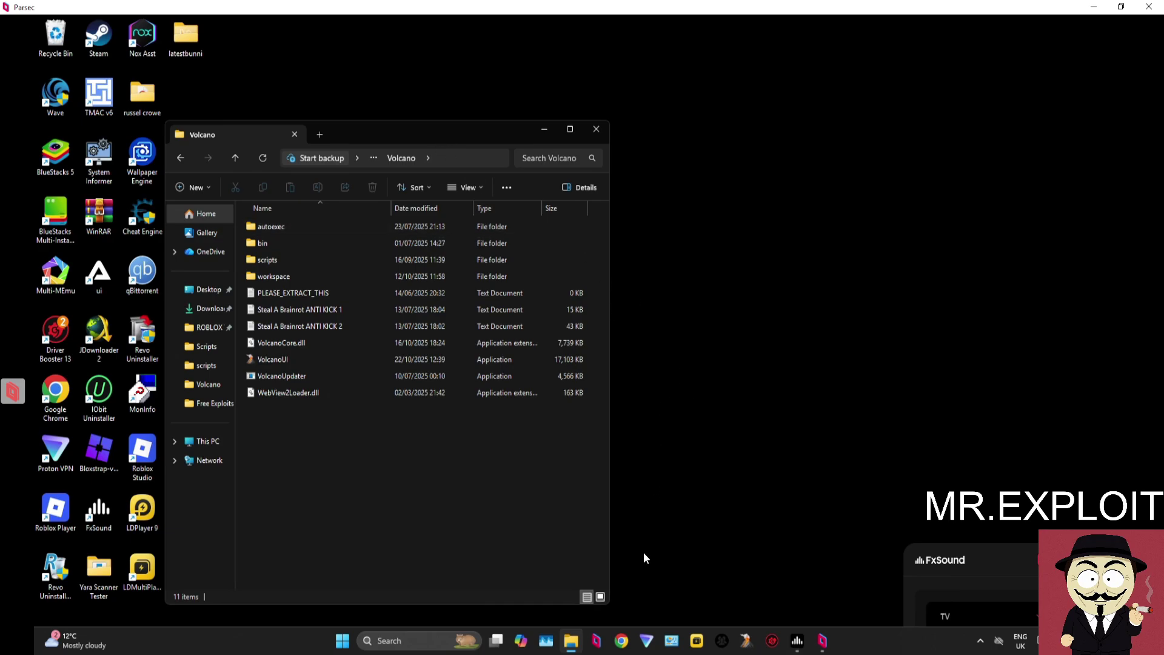
pyautogui.click(621, 640)
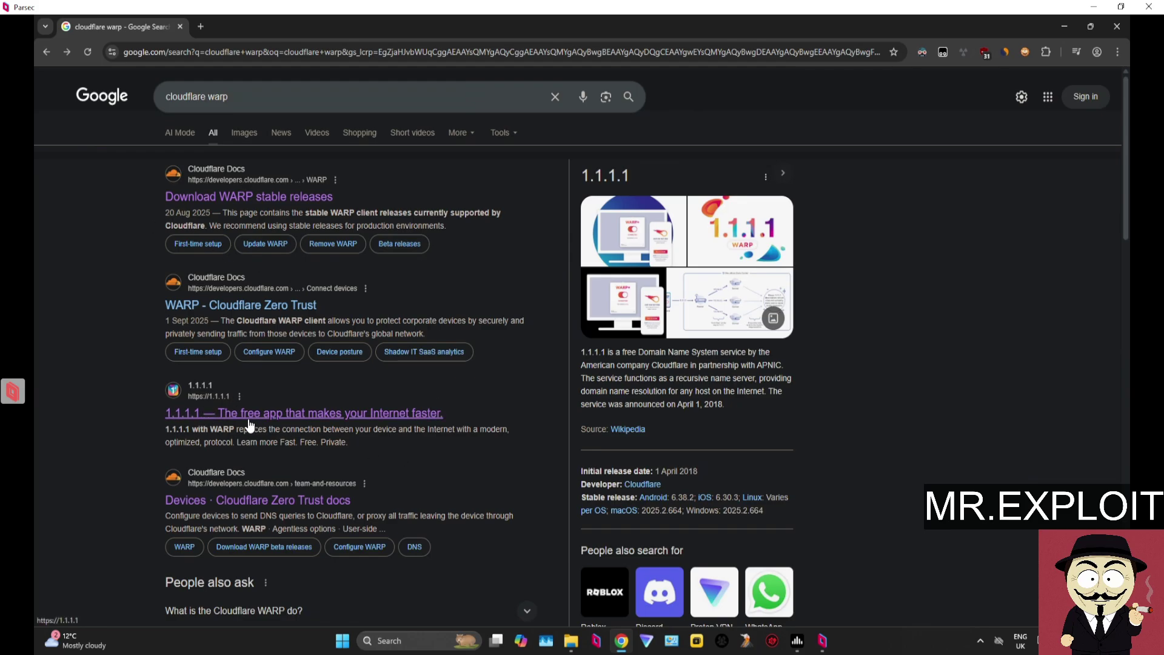
# Download the Windows WARP installer from the 1.1.1.1 page, keeping the unverified file.
pyautogui.click(371, 417)
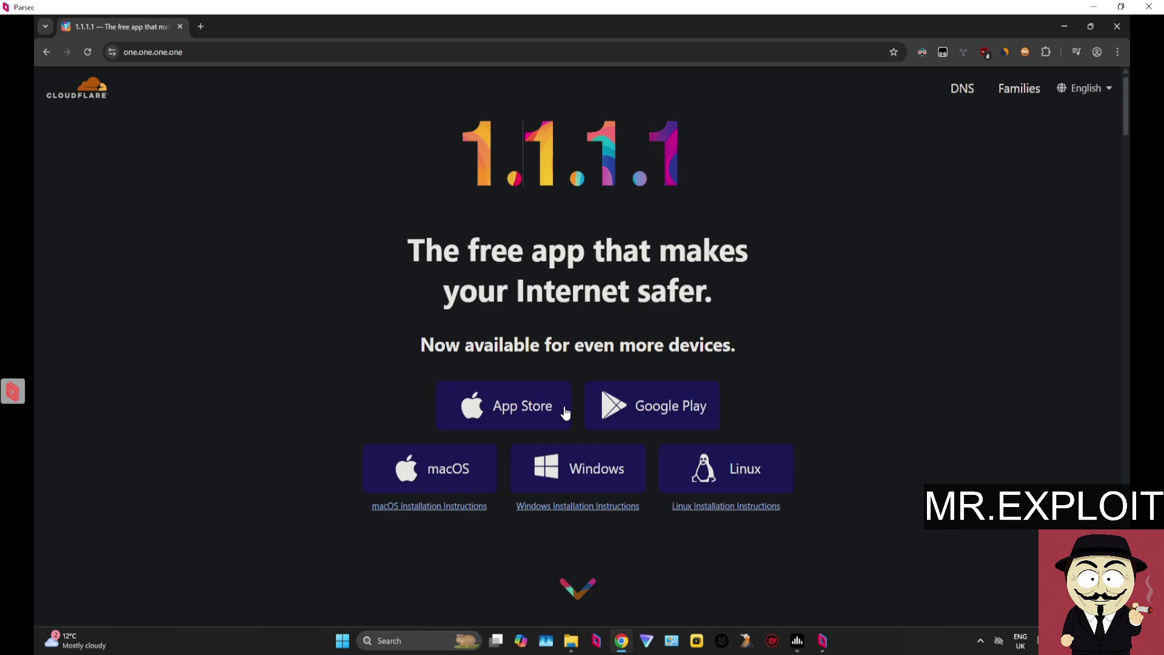
pyautogui.click(590, 476)
pyautogui.click(1038, 94)
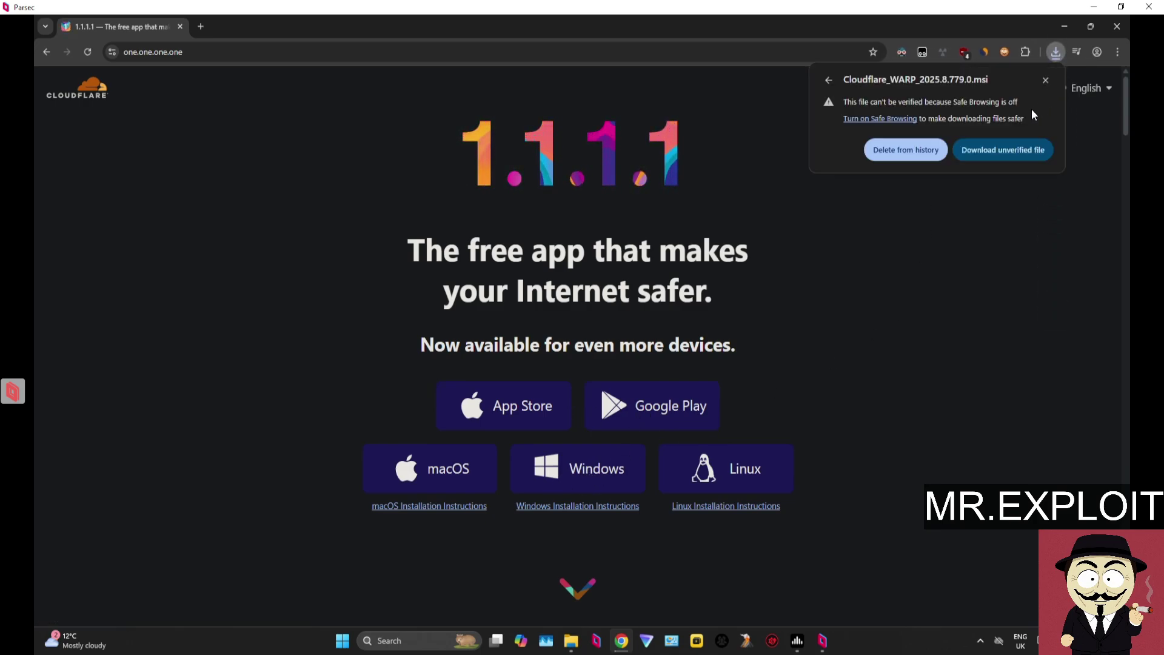
pyautogui.click(1013, 151)
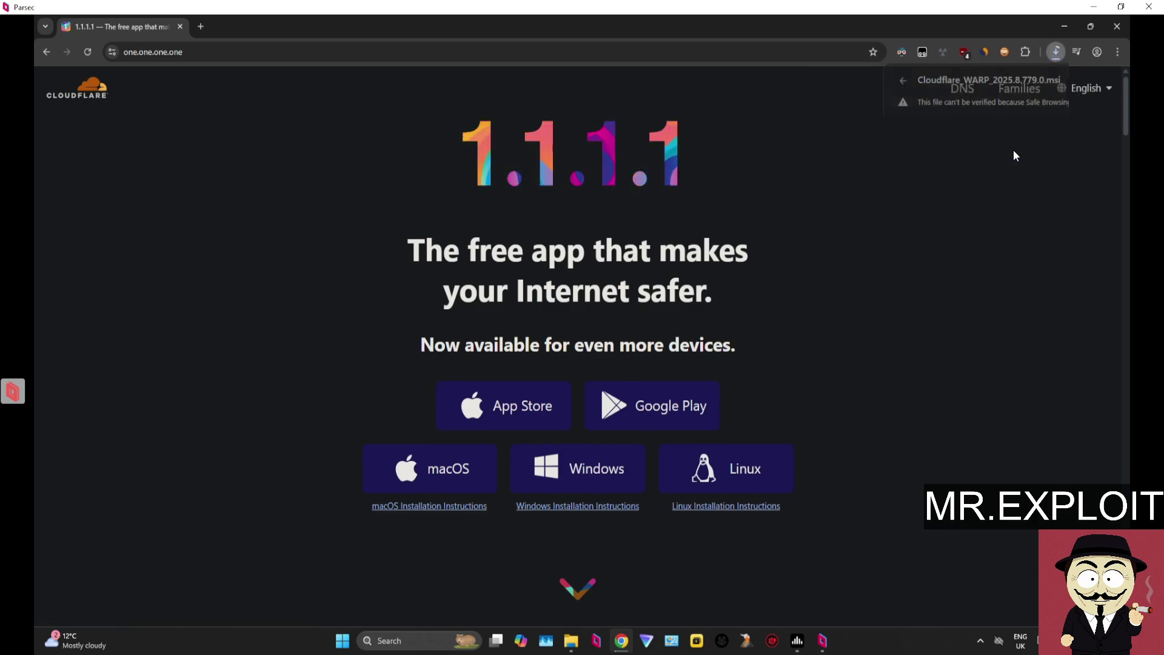
pyautogui.click(1053, 53)
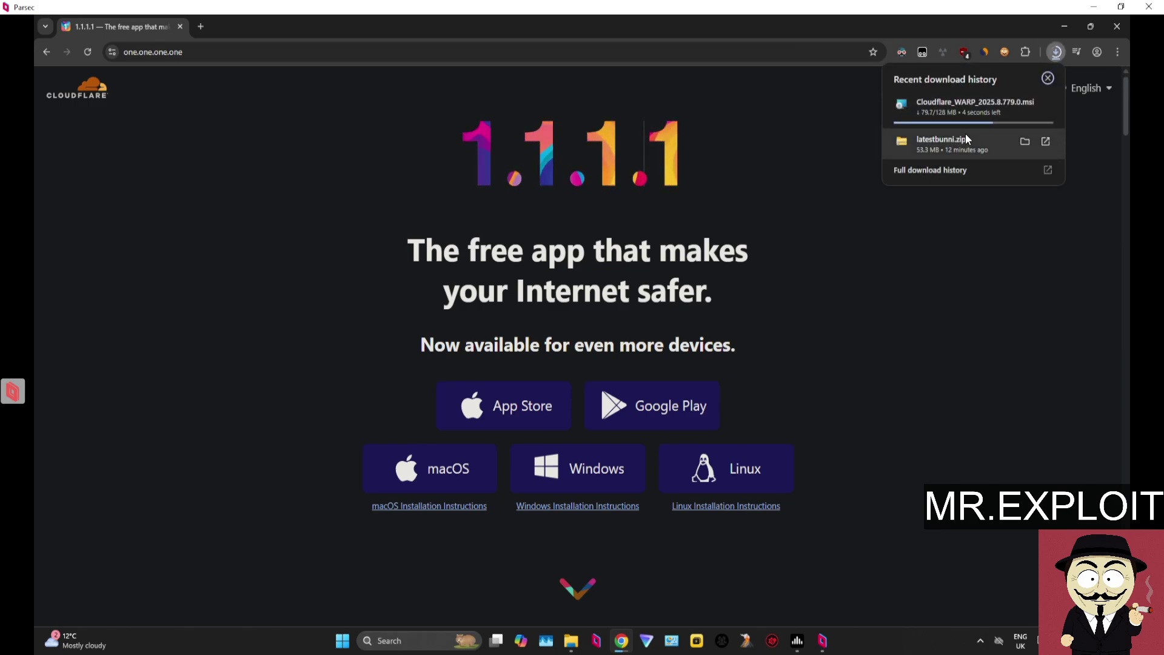
# Search 'nextdns' and 'protonvpn' in new tabs and view Proton VPN's Free VPN page.
pyautogui.click(201, 26)
pyautogui.write('next')
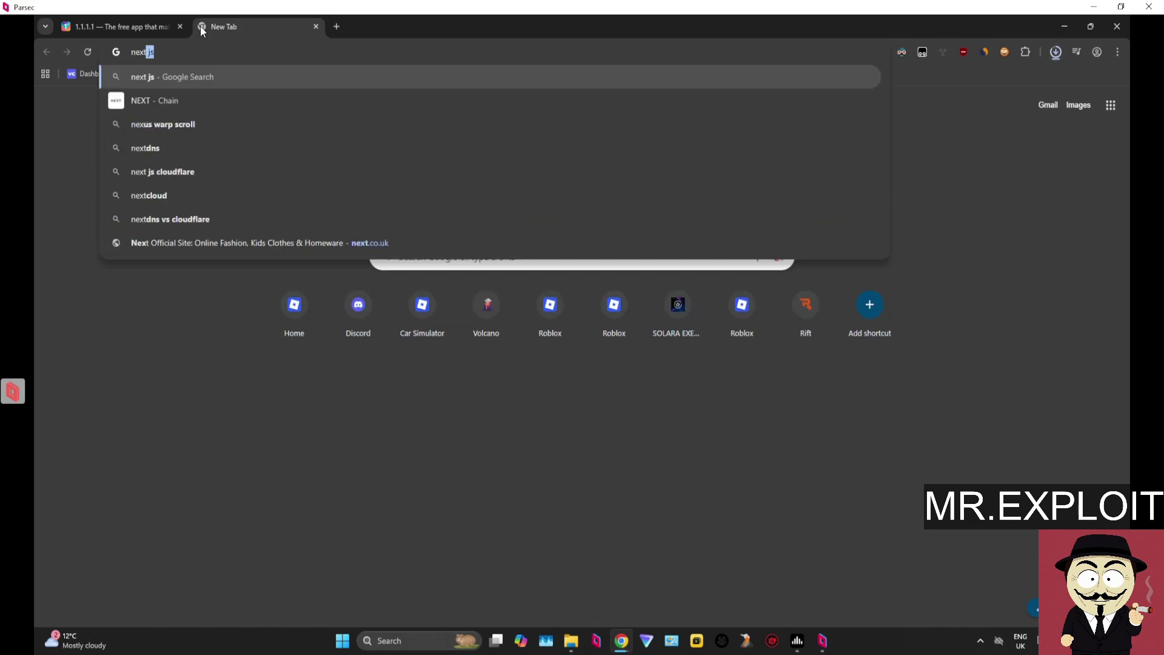
pyautogui.write('dns')
pyautogui.press('Return')
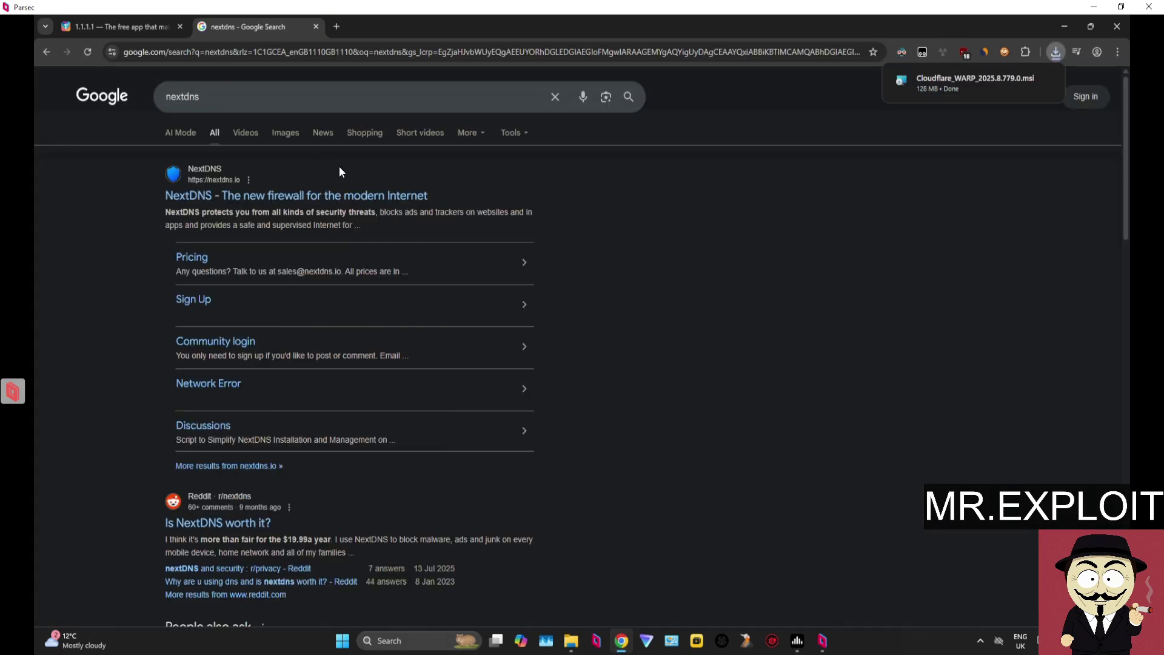
pyautogui.click(333, 29)
pyautogui.write('p')
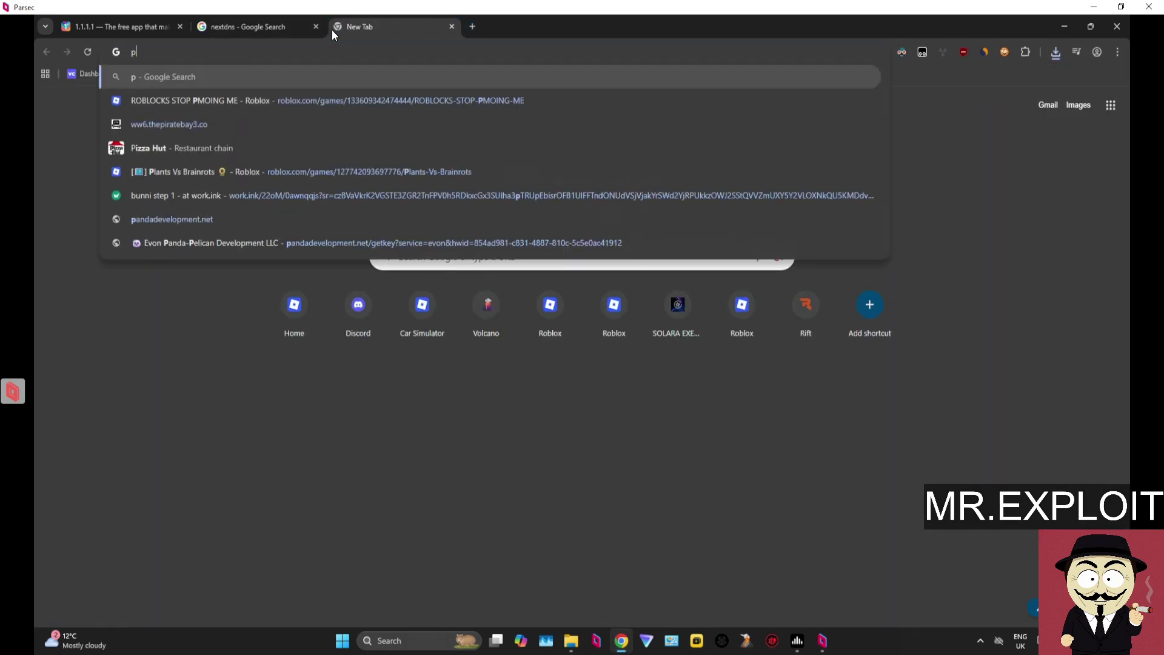
pyautogui.write('rotonvpn')
pyautogui.press('Return')
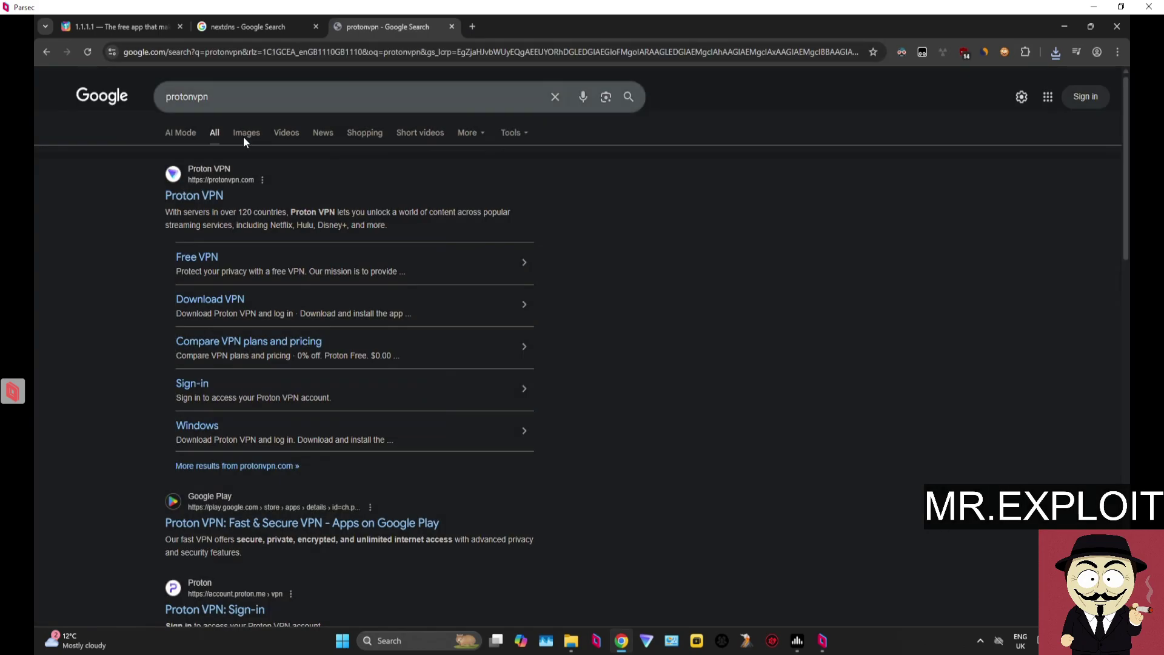
pyautogui.click(211, 259)
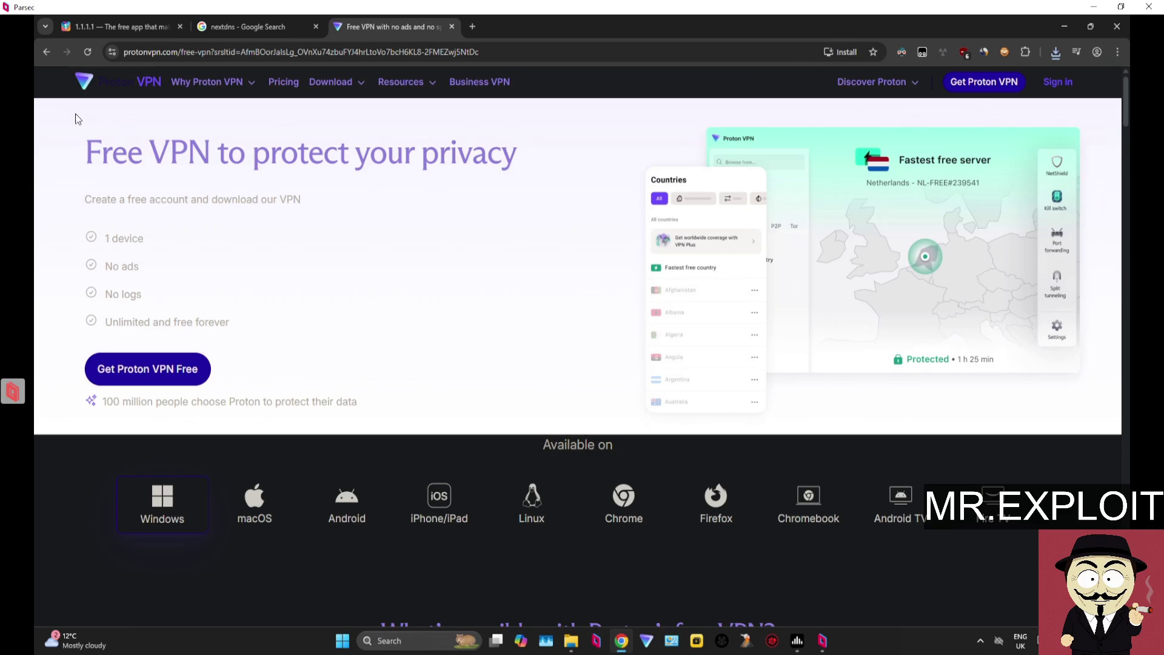
pyautogui.click(49, 56)
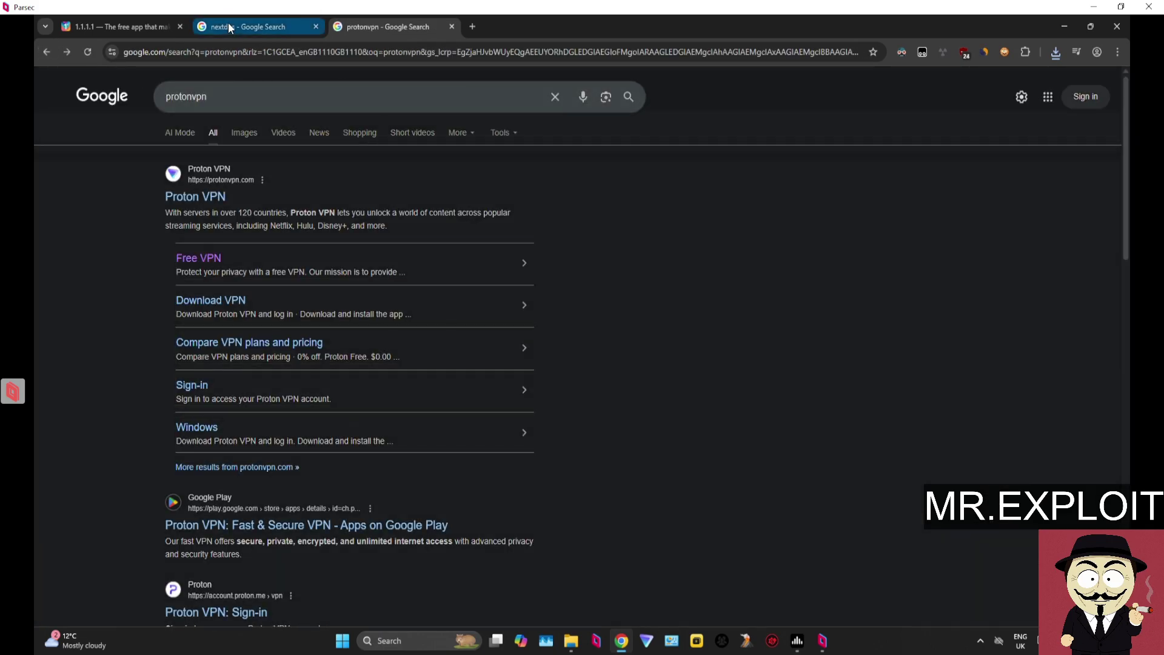
# Run the downloaded WARP .msi through Next, Install and Finish to install Cloudflare WARP.
pyautogui.click(123, 27)
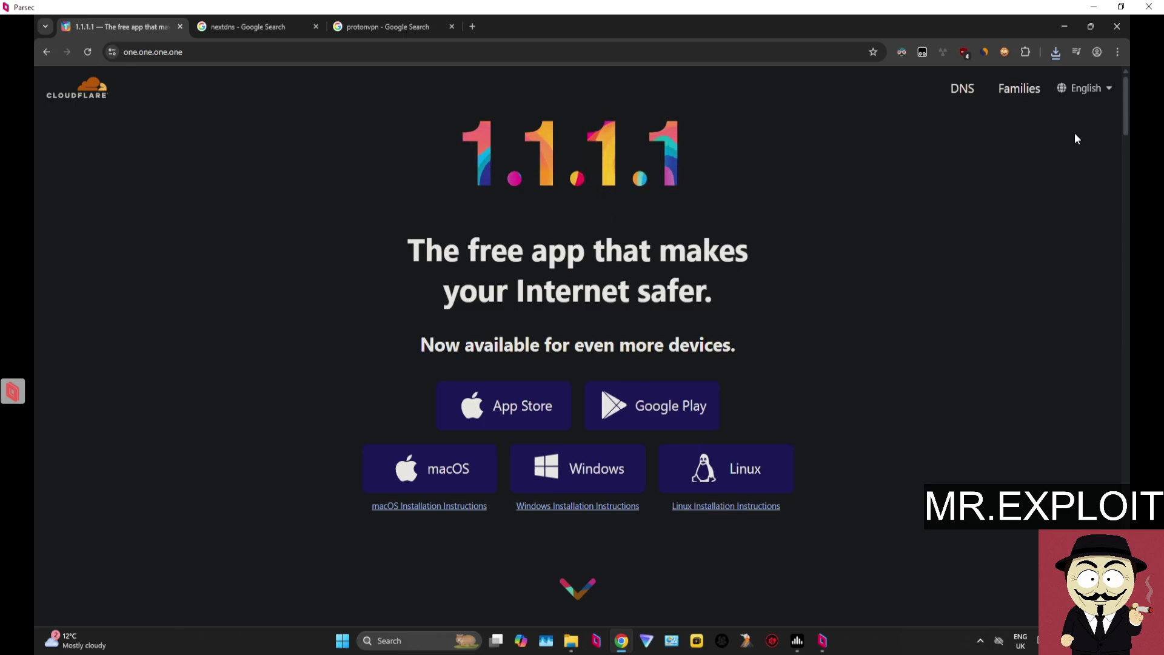
pyautogui.click(994, 112)
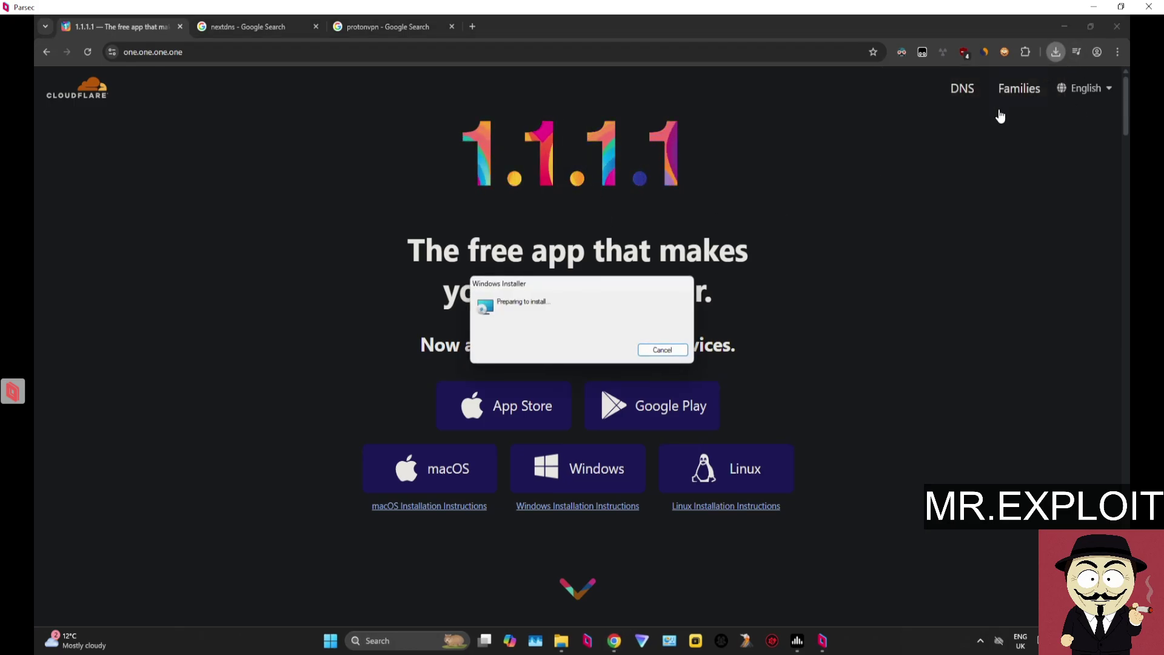
pyautogui.click(639, 419)
pyautogui.click(642, 416)
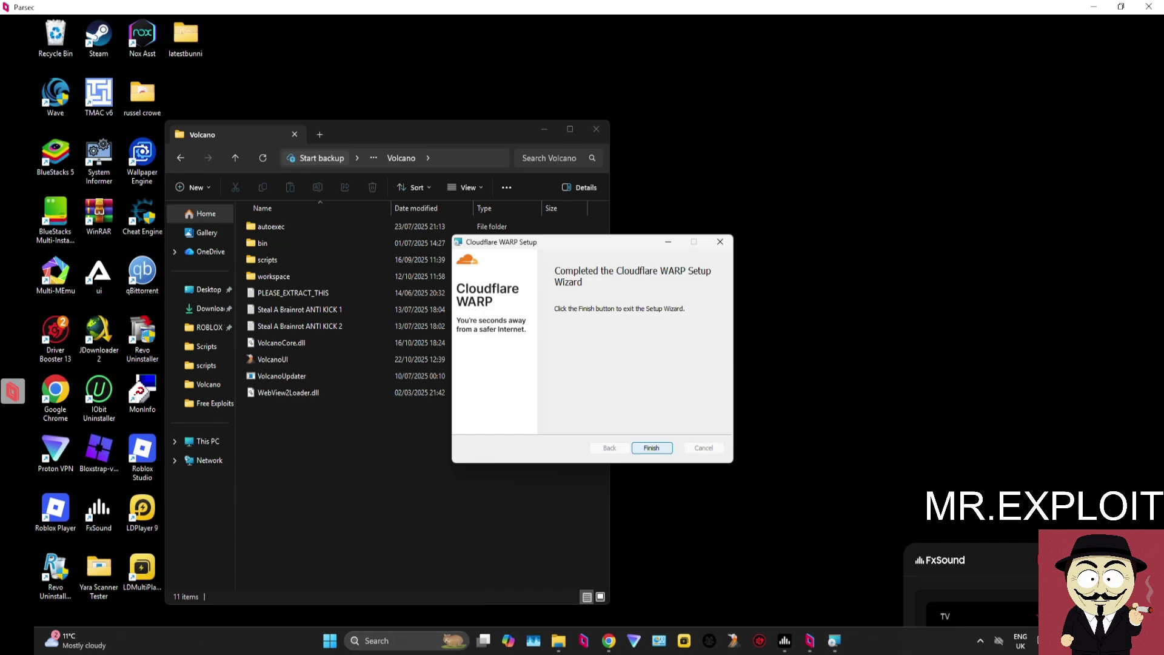
pyautogui.click(651, 448)
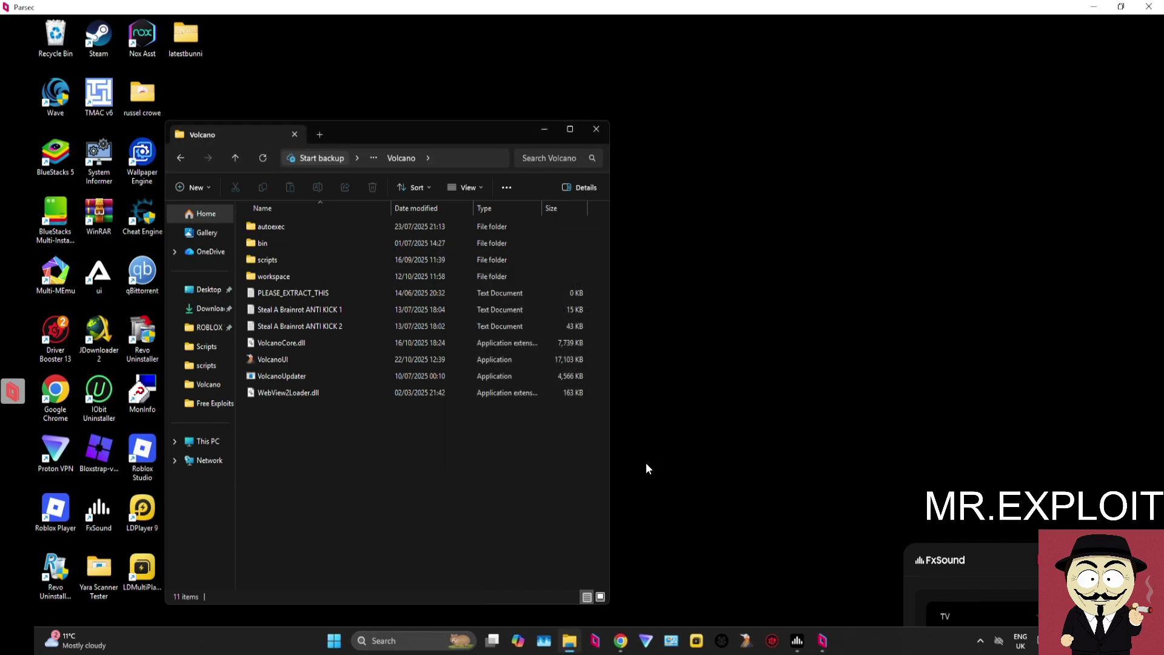
pyautogui.click(980, 640)
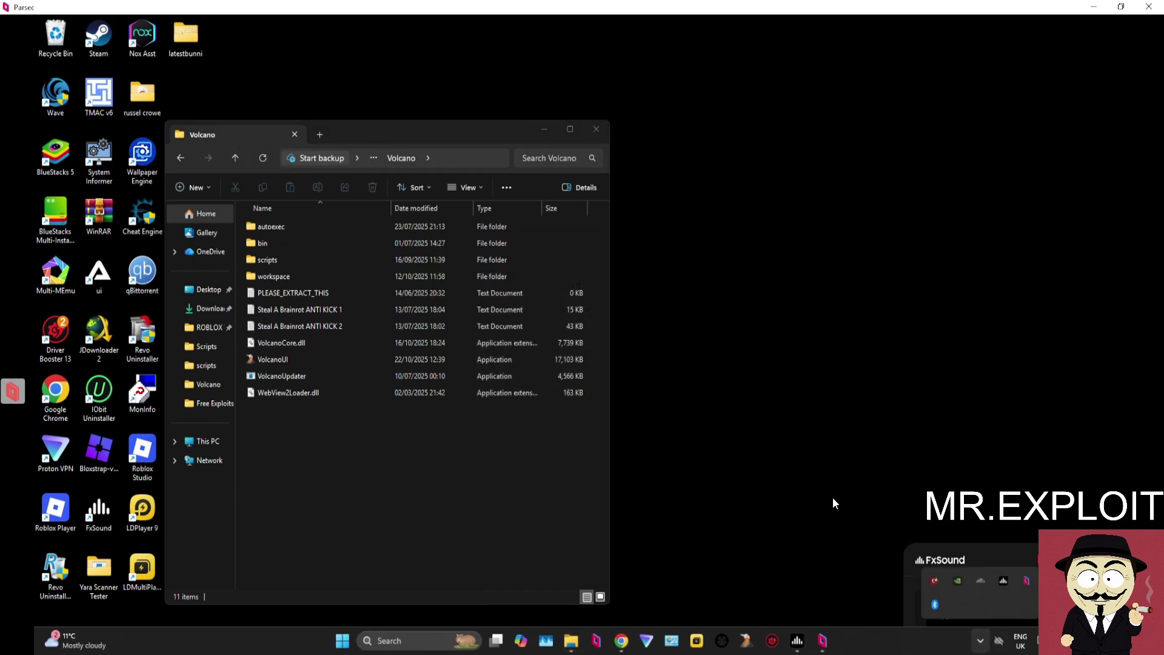
pyautogui.moveTo(356, 135); pyautogui.dragTo(587, 122)
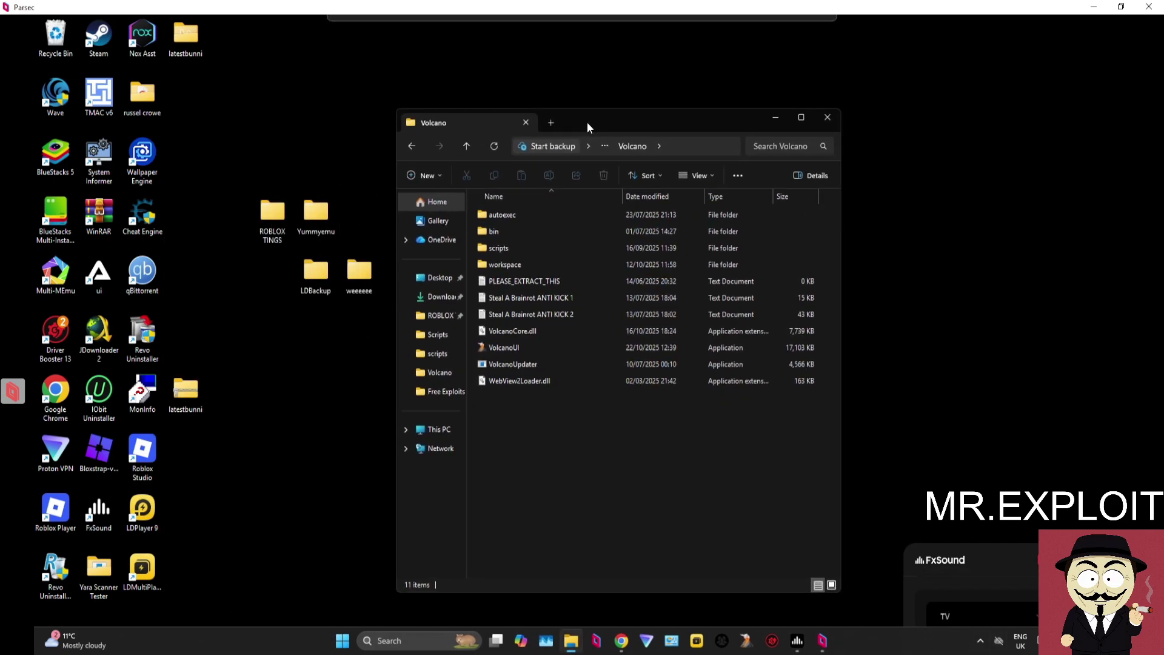
# Search for 'cloudf' to launch the Cloudflare WARP app.
pyautogui.click(407, 642)
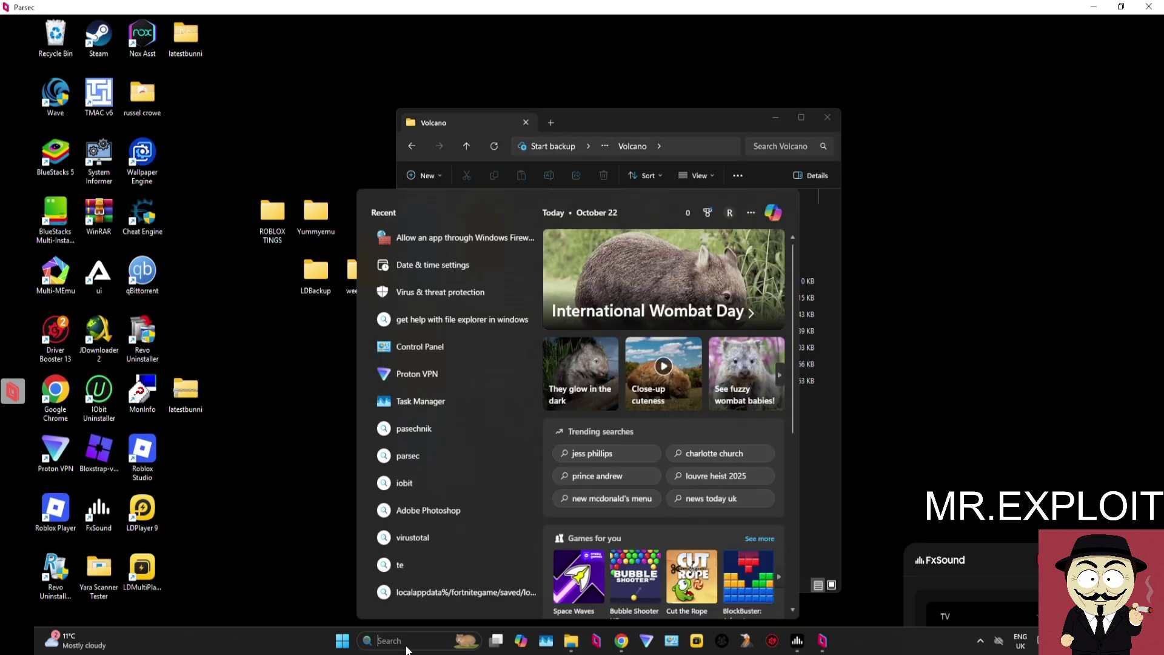
pyautogui.write('cloudflare WARP')
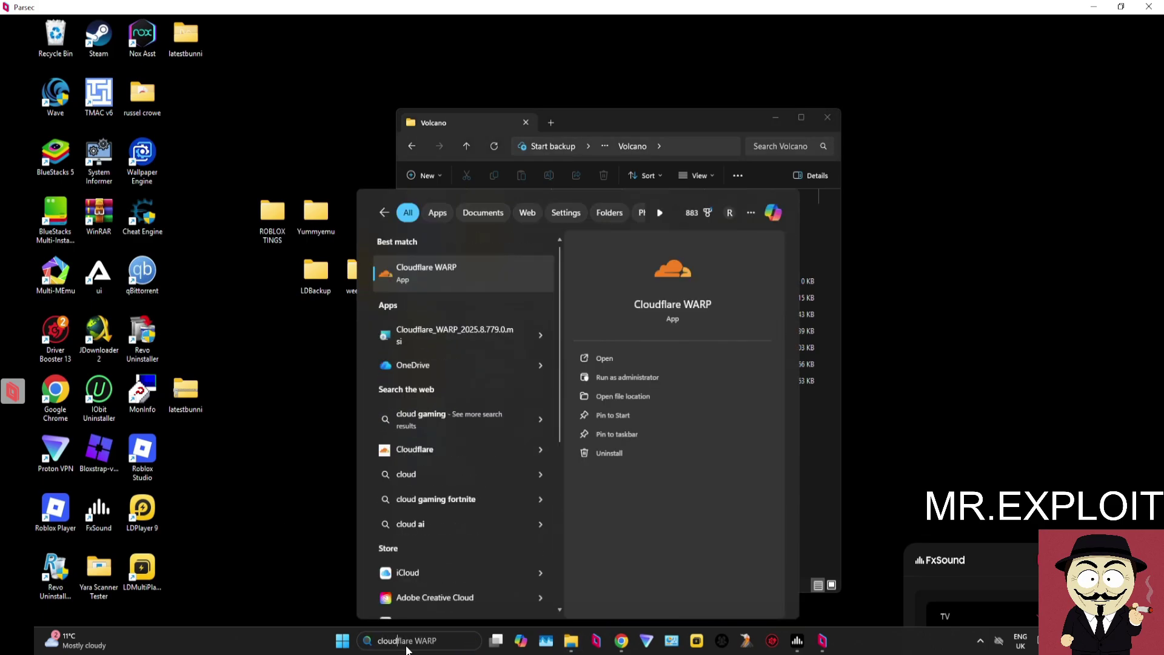
pyautogui.press('Escape')
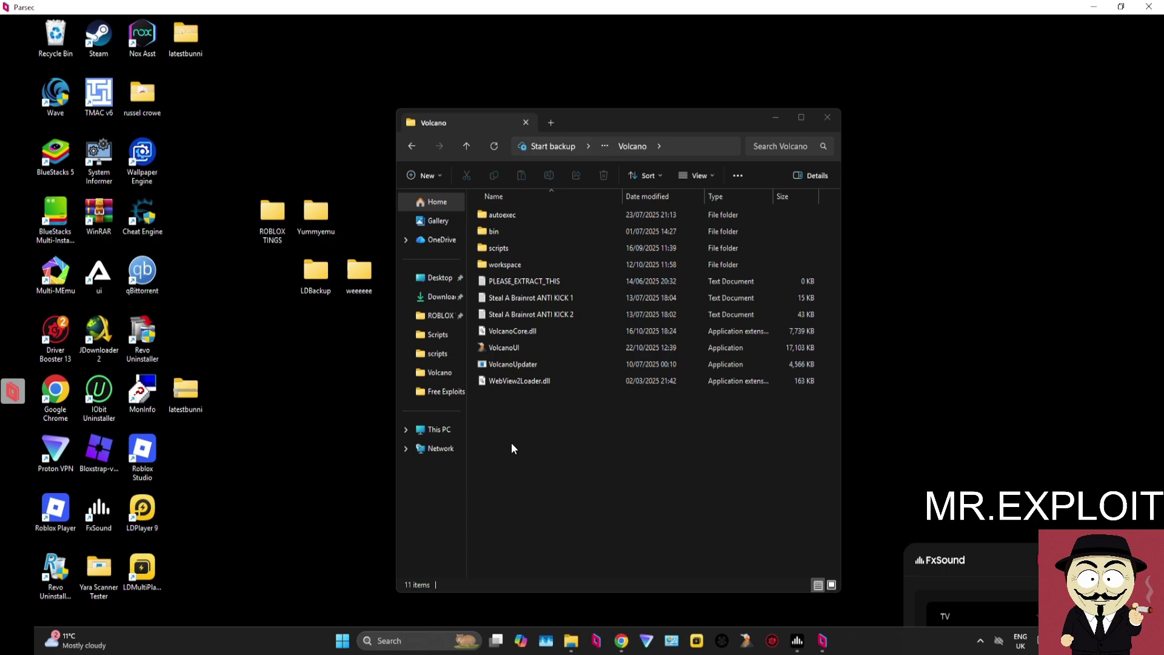
# Open the WARP panel from the hidden tray icons and switch the connection on.
pyautogui.click(980, 641)
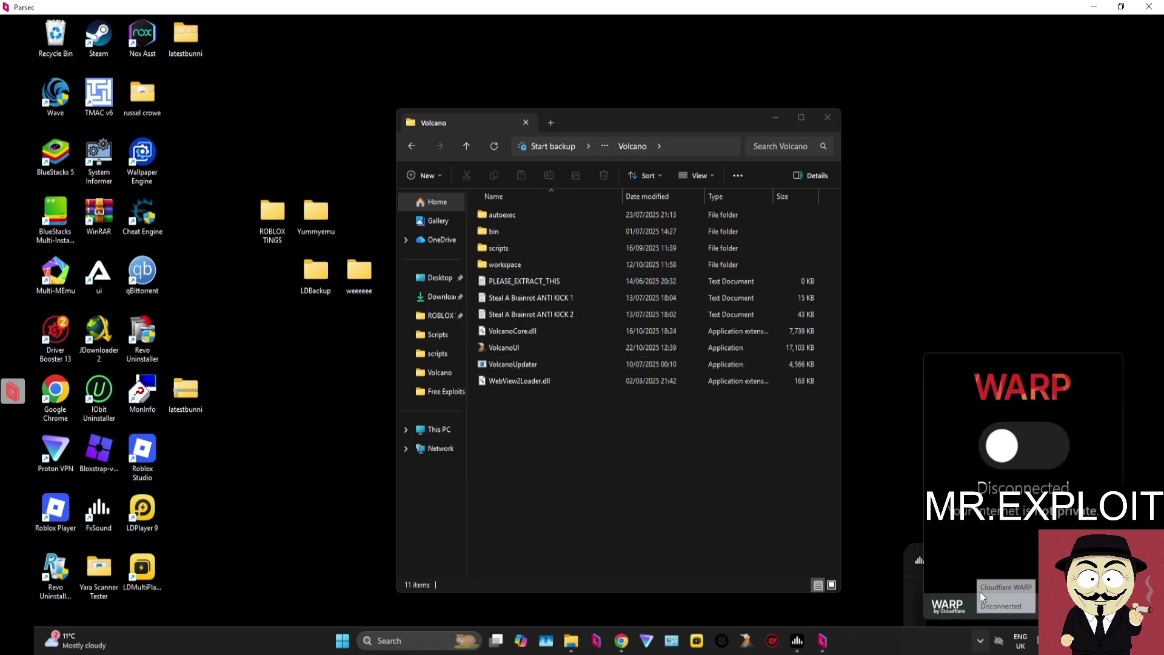
pyautogui.click(981, 597)
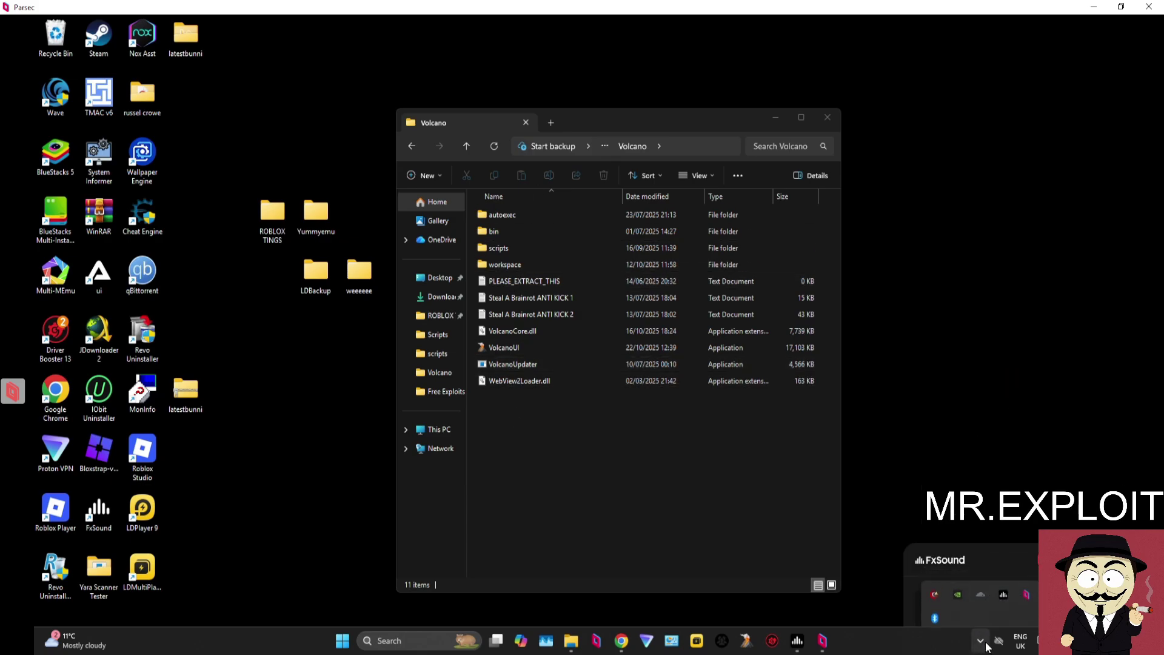
pyautogui.click(986, 644)
pyautogui.click(980, 640)
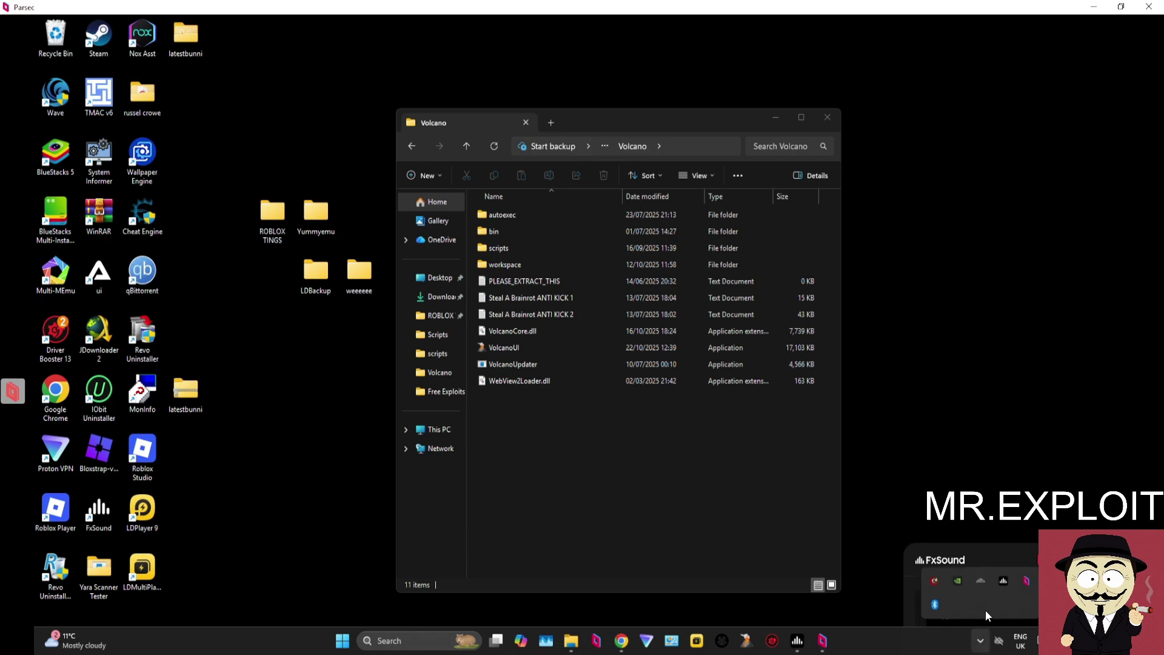
pyautogui.click(980, 582)
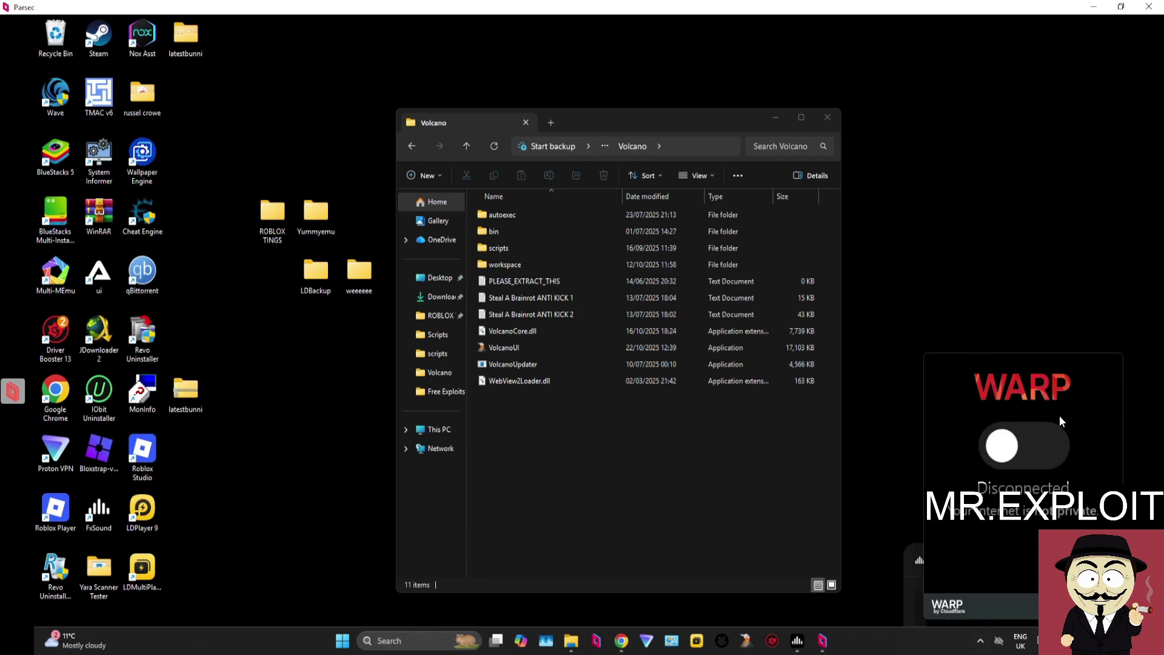
pyautogui.click(1008, 453)
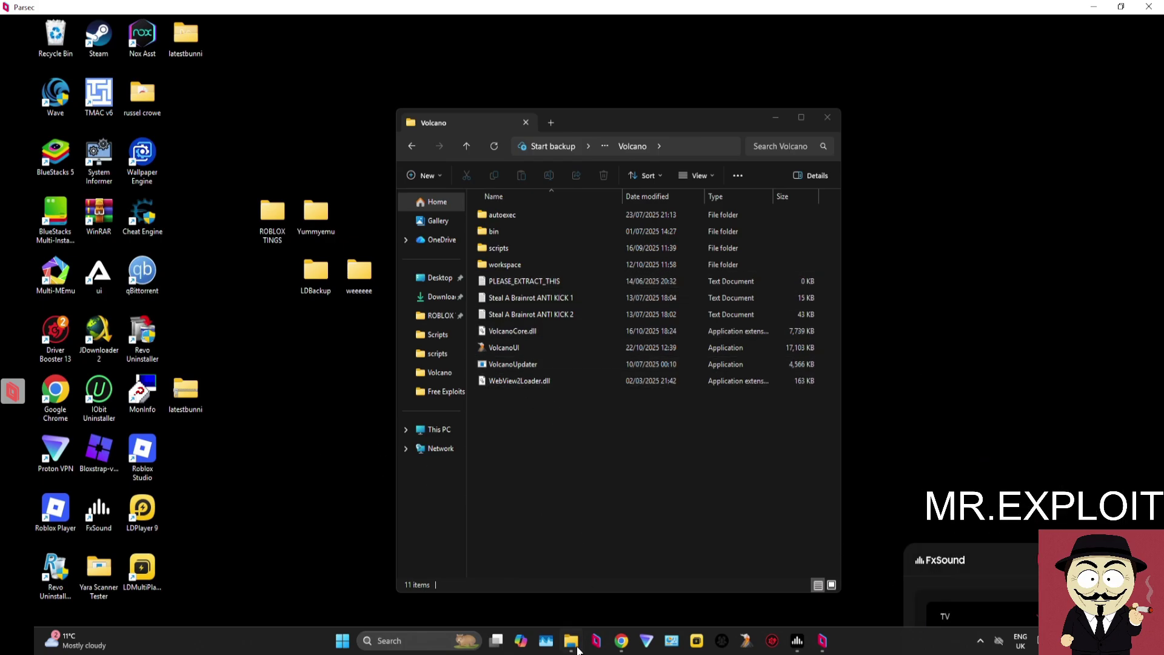
pyautogui.doubleClick(532, 349)
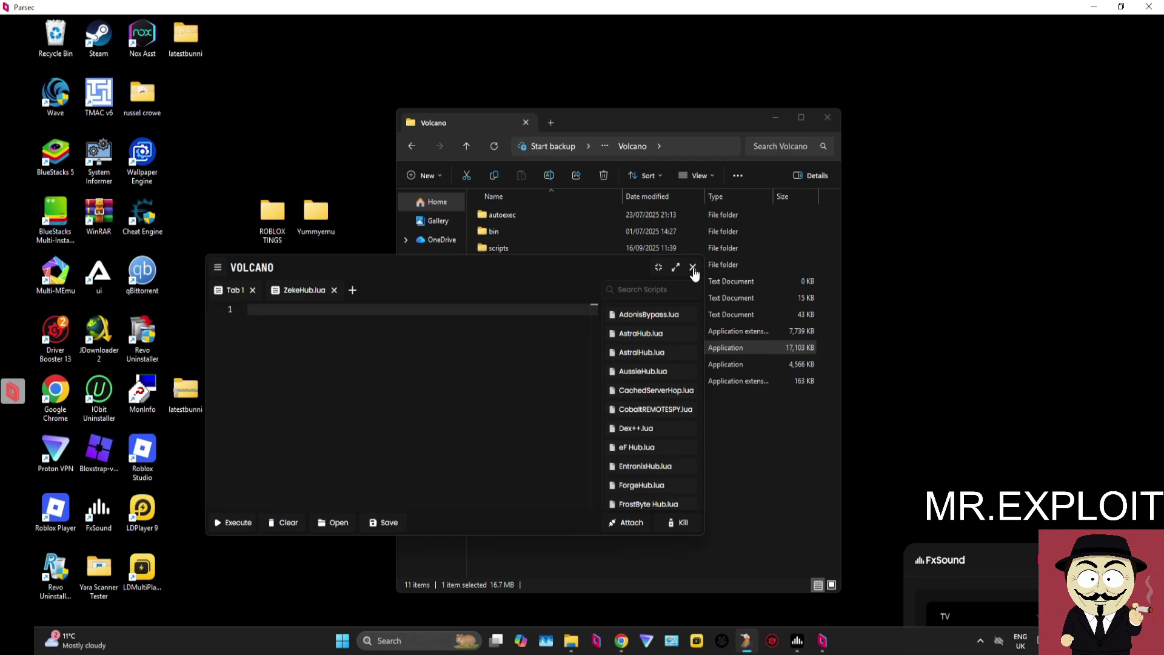
pyautogui.click(692, 267)
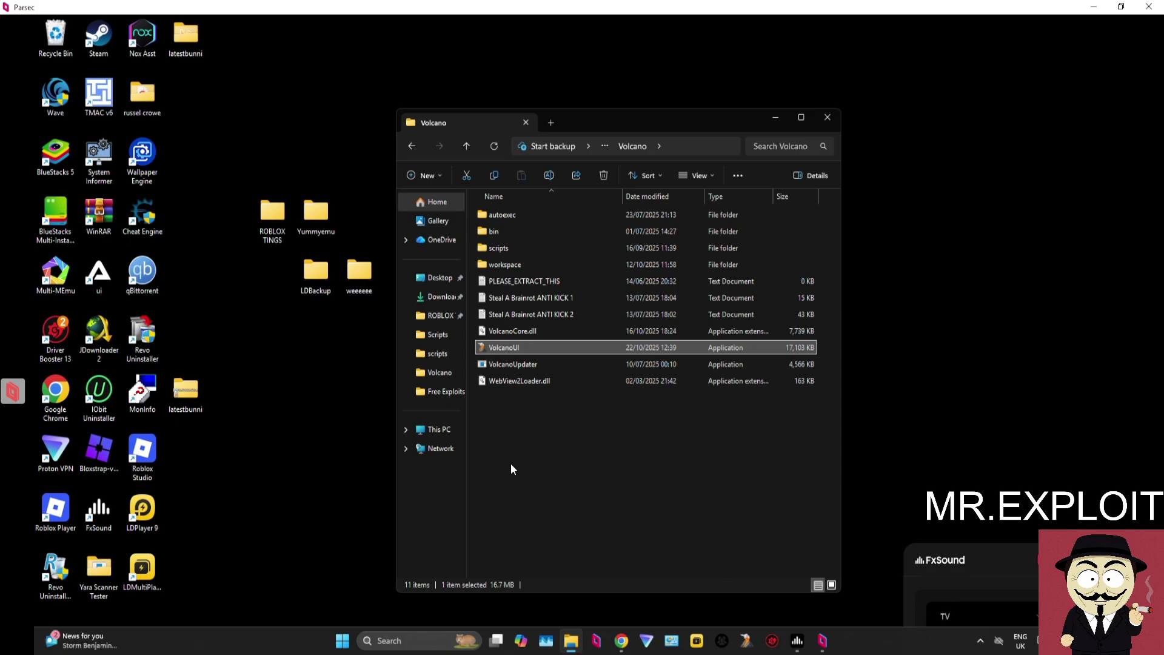
pyautogui.click(427, 636)
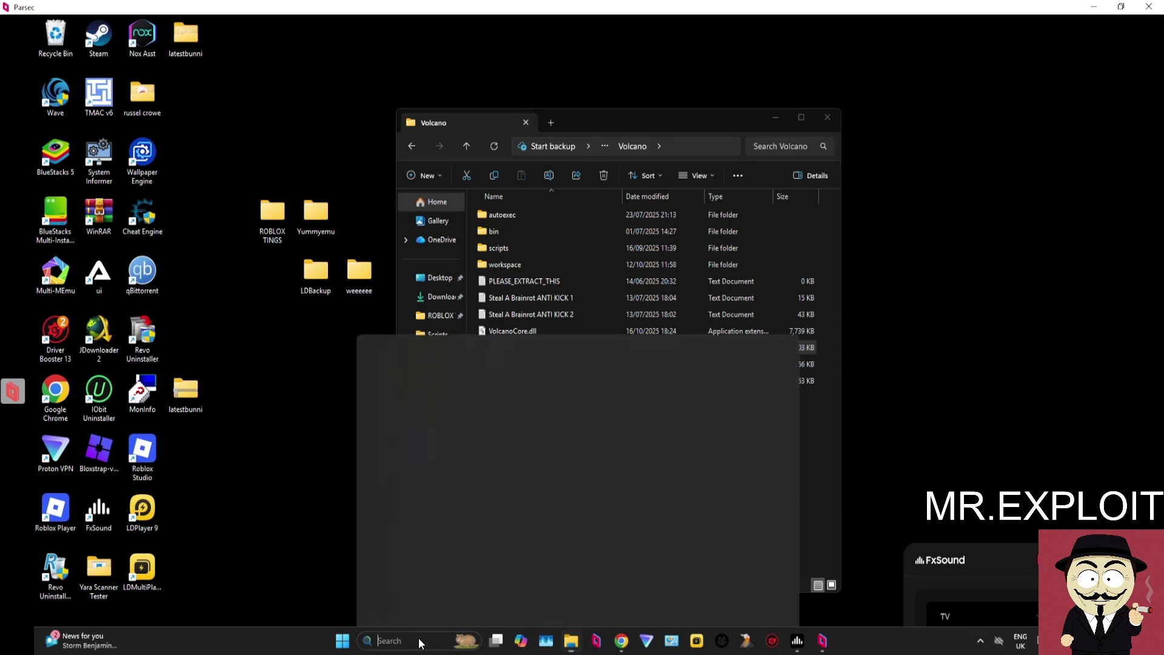
pyautogui.write('virus')
pyautogui.press('Return')
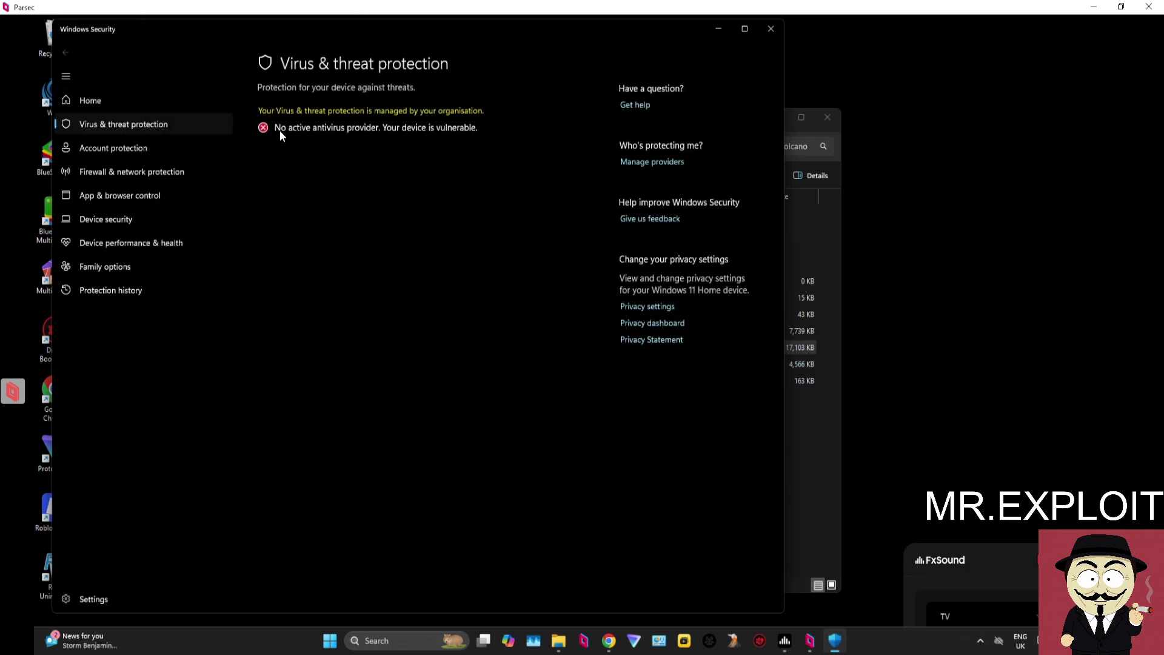
pyautogui.click(772, 28)
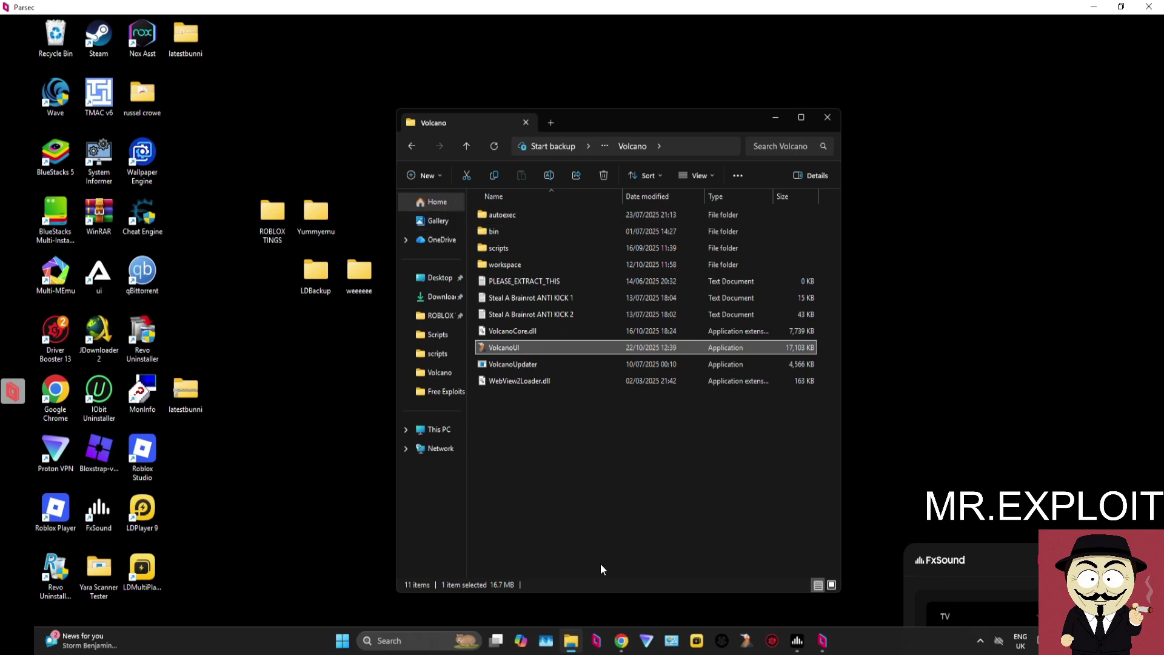
pyautogui.click(678, 645)
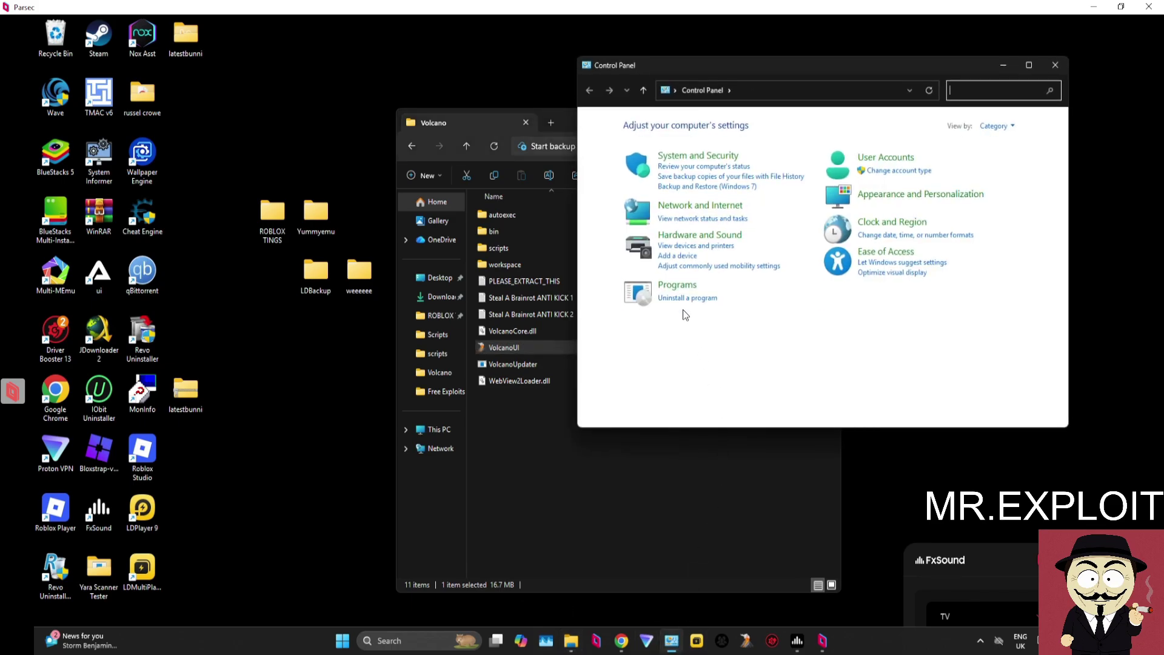
pyautogui.moveTo(731, 71); pyautogui.dragTo(560, 109)
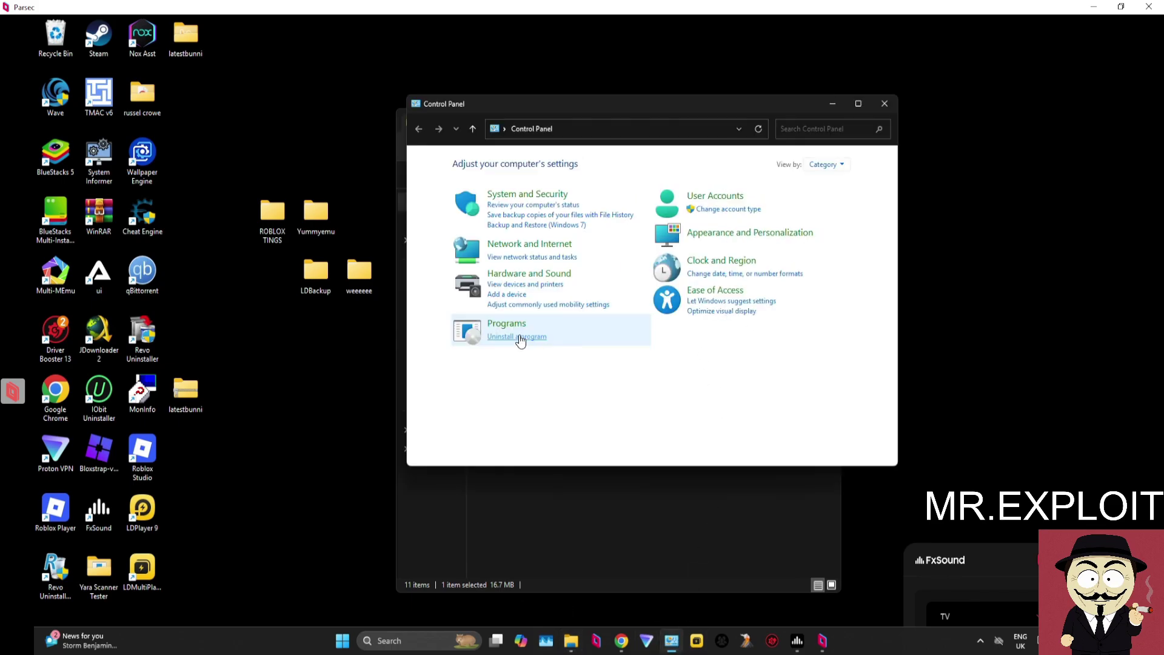
pyautogui.click(517, 337)
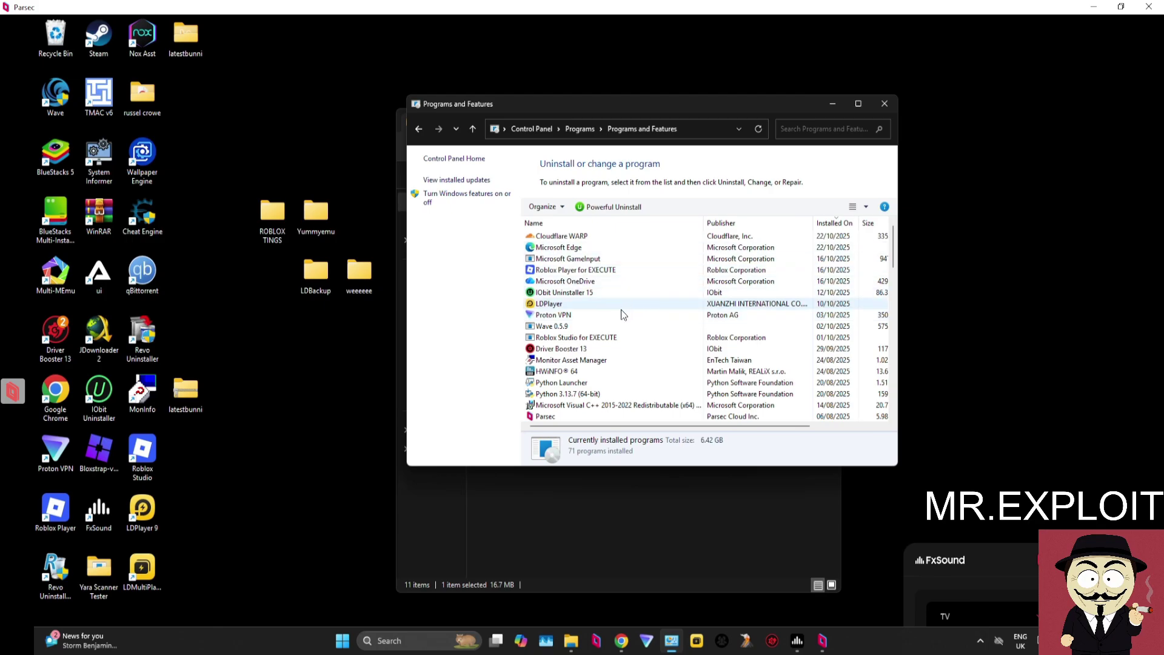
pyautogui.scroll(-3, 621, 309)
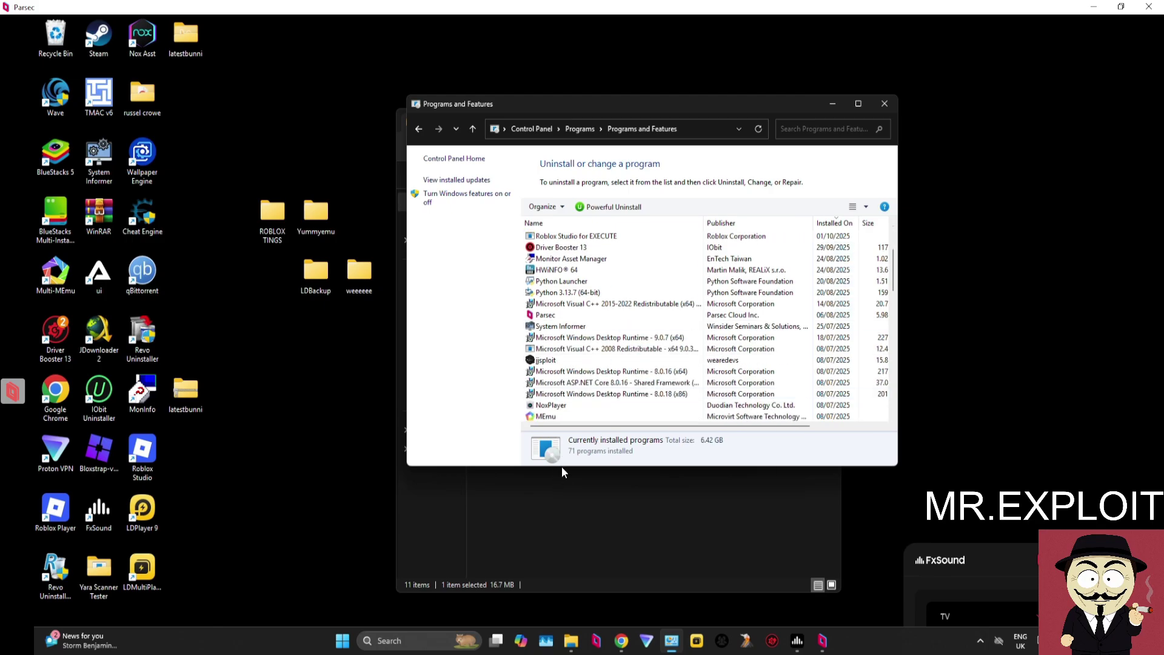
pyautogui.moveTo(561, 466); pyautogui.dragTo(558, 615)
pyautogui.scroll(-5, 608, 452)
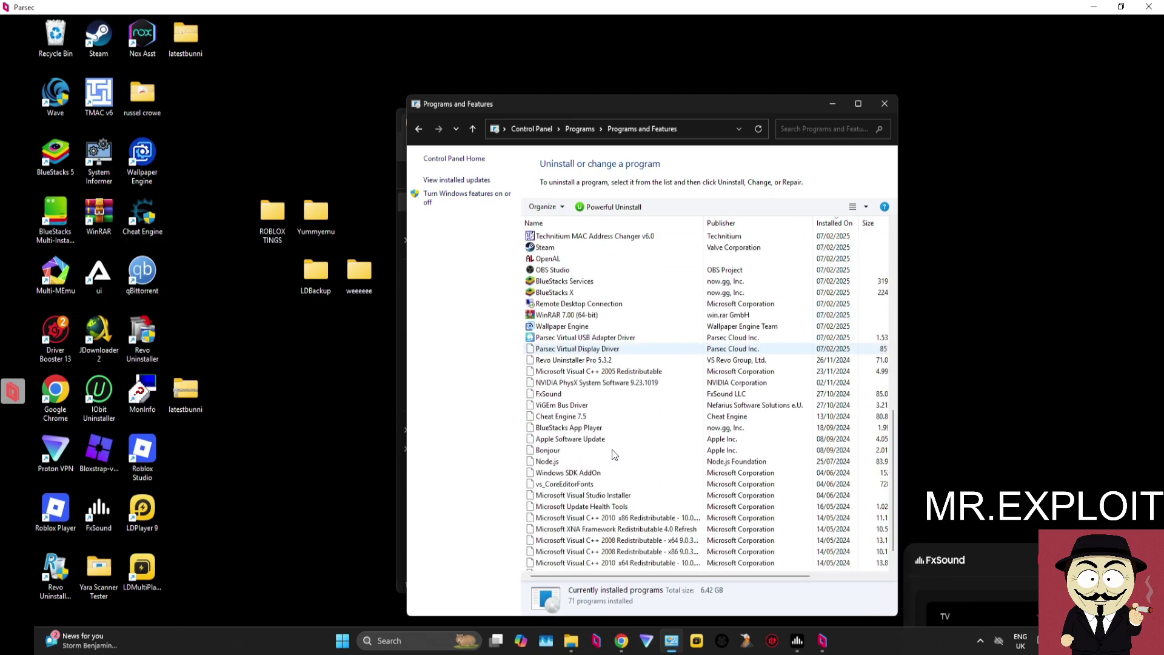
pyautogui.scroll(-1, 614, 454)
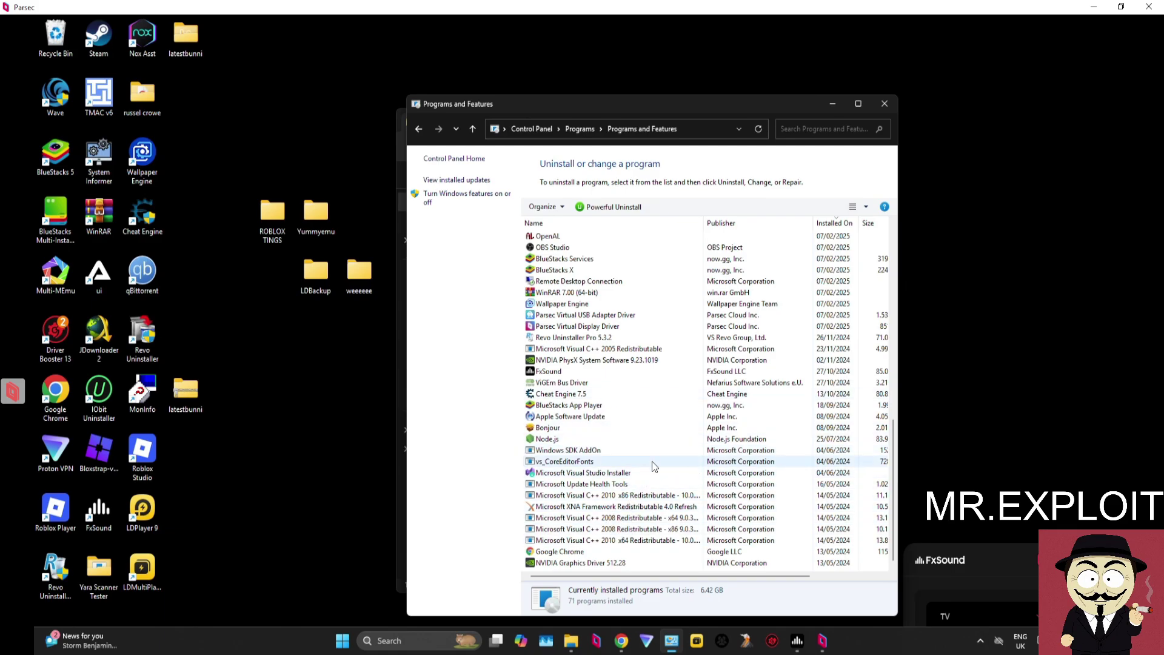
pyautogui.scroll(12, 641, 382)
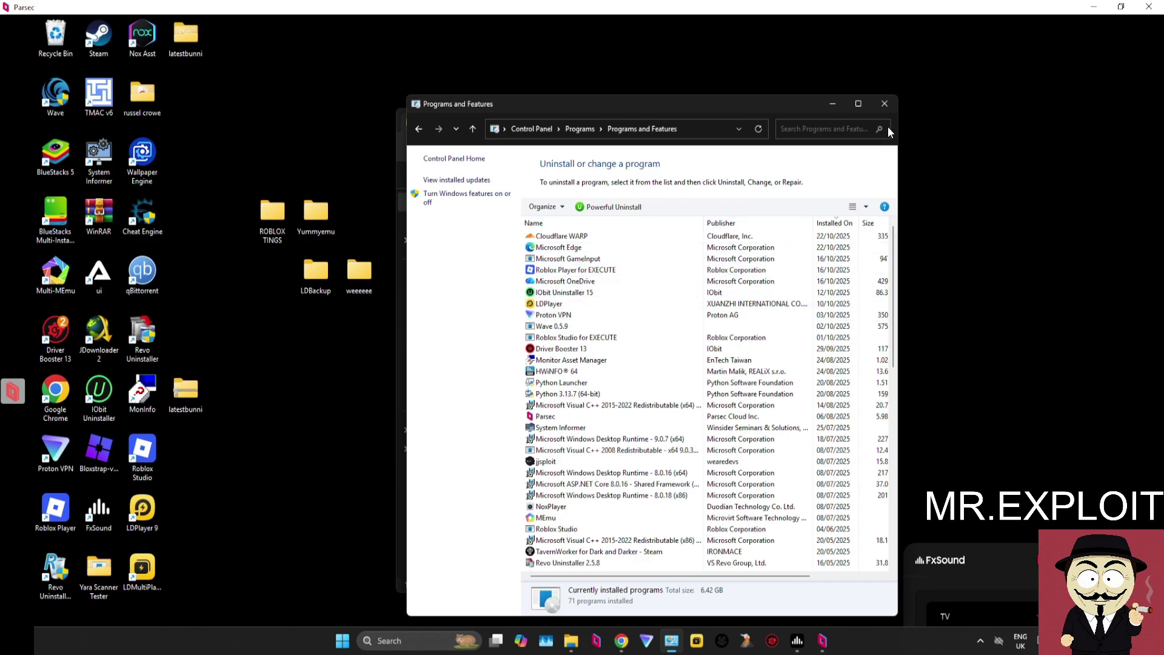
pyautogui.click(884, 104)
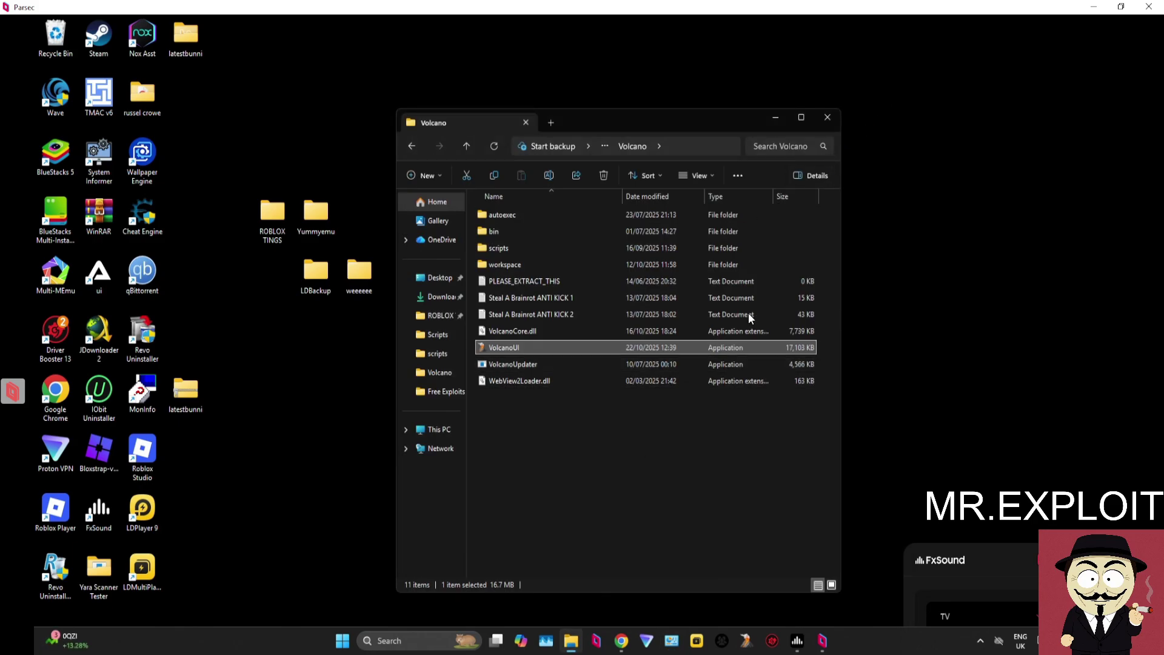
# Show the desktop and move ROBLOX TINGS, Yummyemu, LDBackup and weeeeee beside the other icons.
pyautogui.press('super+d')
pyautogui.moveTo(489, 410); pyautogui.dragTo(249, 148)
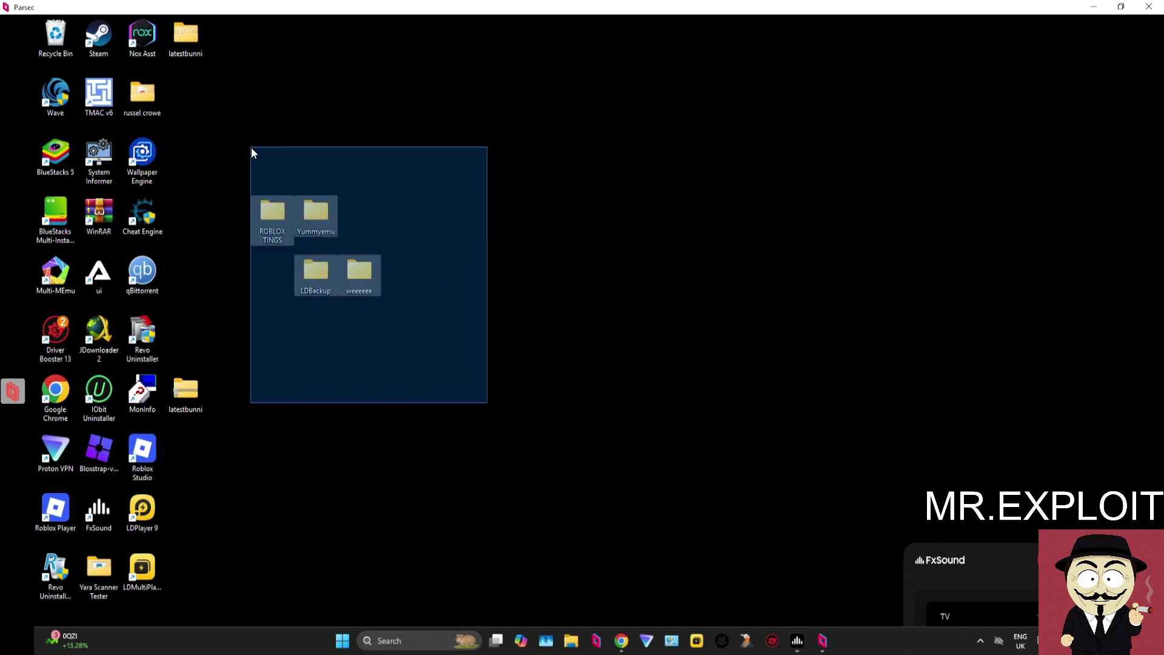
pyautogui.moveTo(318, 205); pyautogui.dragTo(244, 146)
pyautogui.moveTo(540, 365); pyautogui.dragTo(167, 112)
pyautogui.moveTo(349, 284); pyautogui.dragTo(180, 112)
pyautogui.click(180, 112)
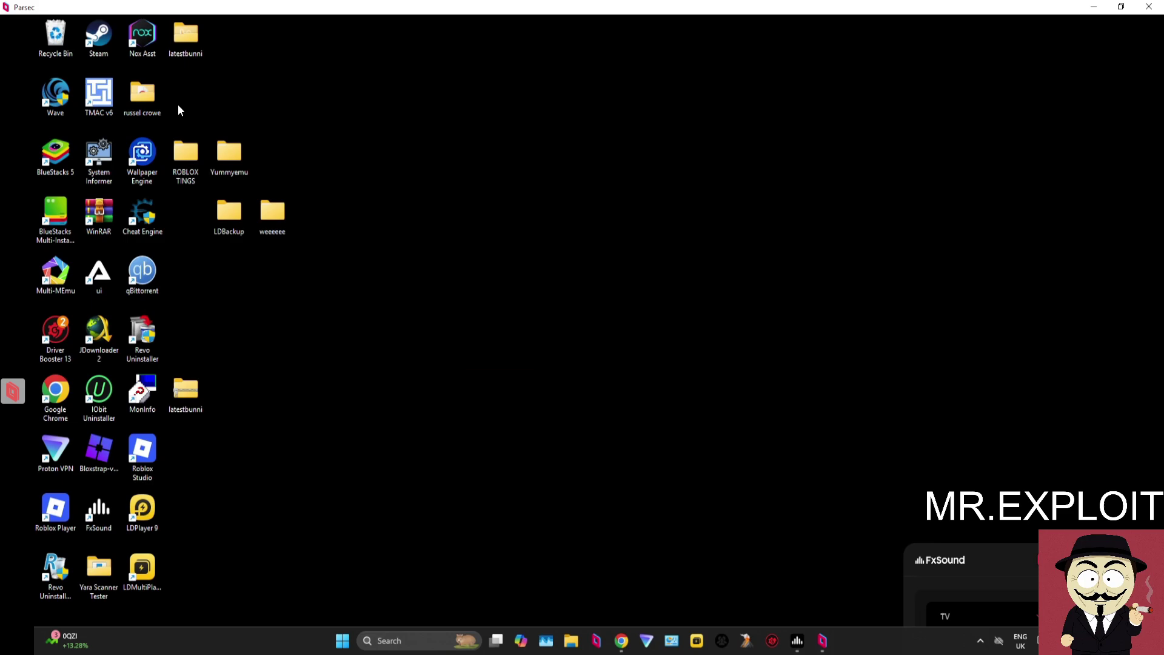
pyautogui.moveTo(382, 324); pyautogui.dragTo(414, 346)
pyautogui.click(174, 117)
pyautogui.click(177, 100)
pyautogui.click(182, 89)
pyautogui.click(414, 345)
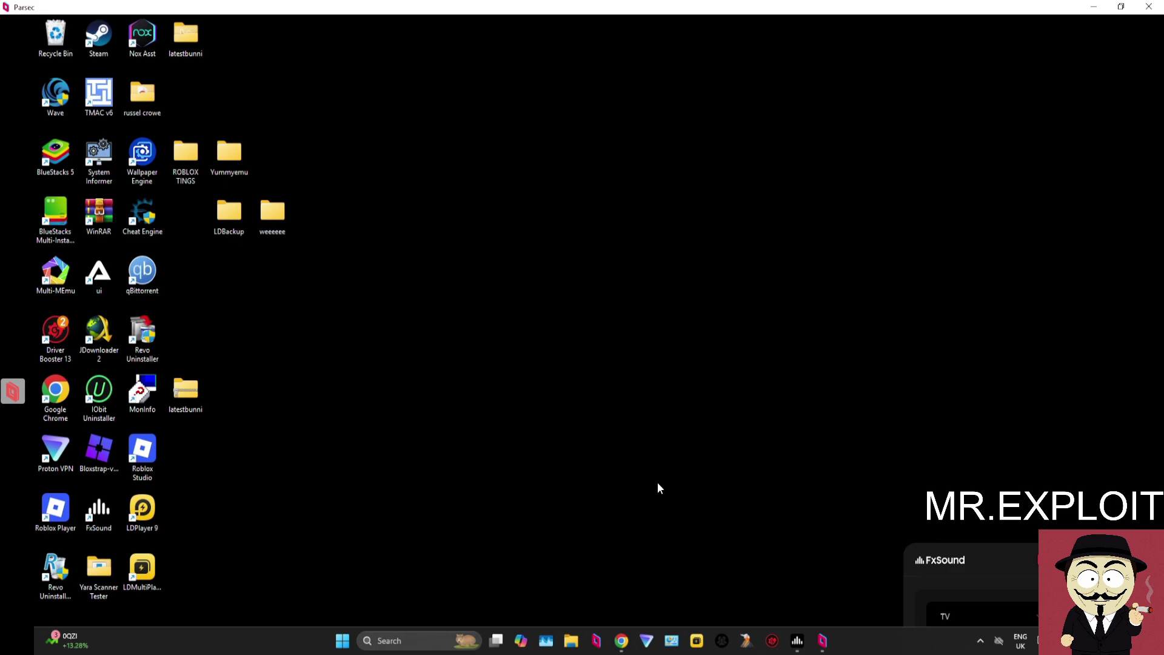